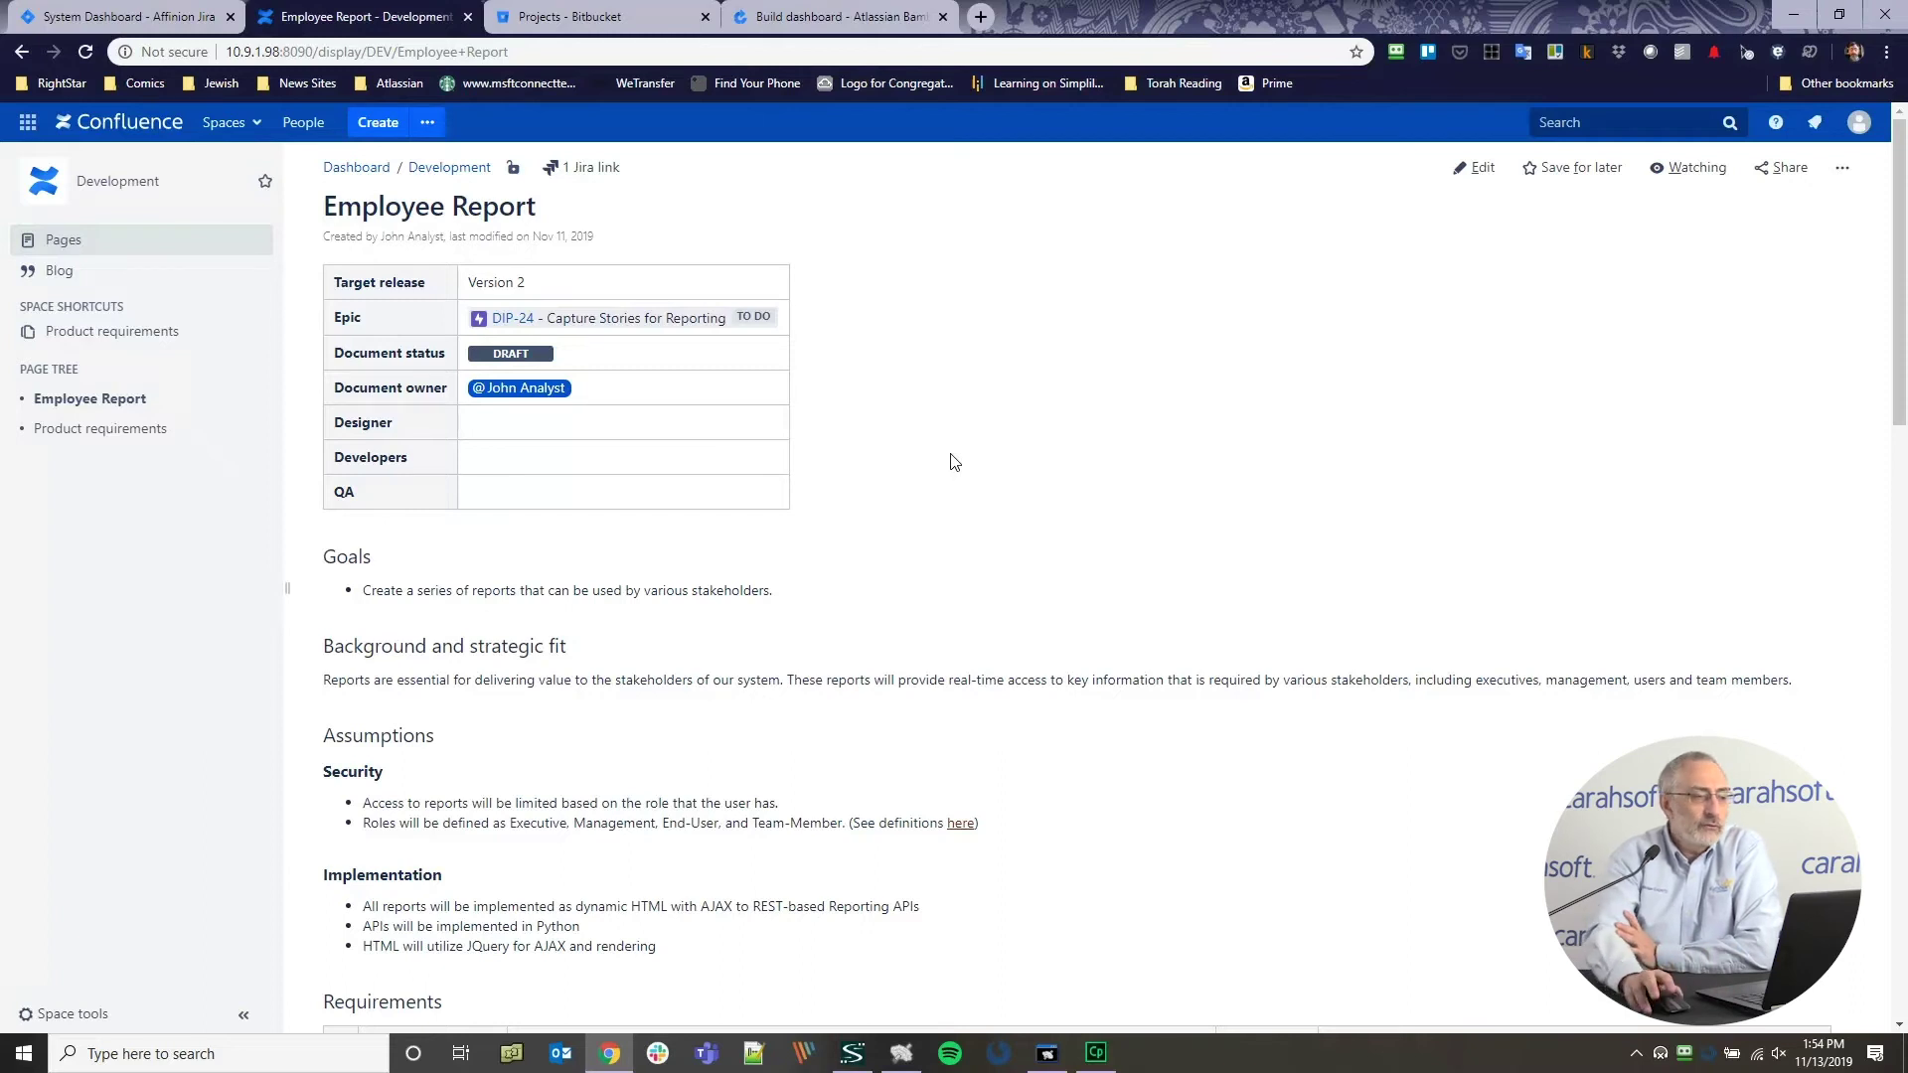
Review the Employee Report page's goals, assumptions, requirements, test data, REST APIs, open questions and comments.
scroll(954, 462, down, 2)
scroll(954, 459, up, 2)
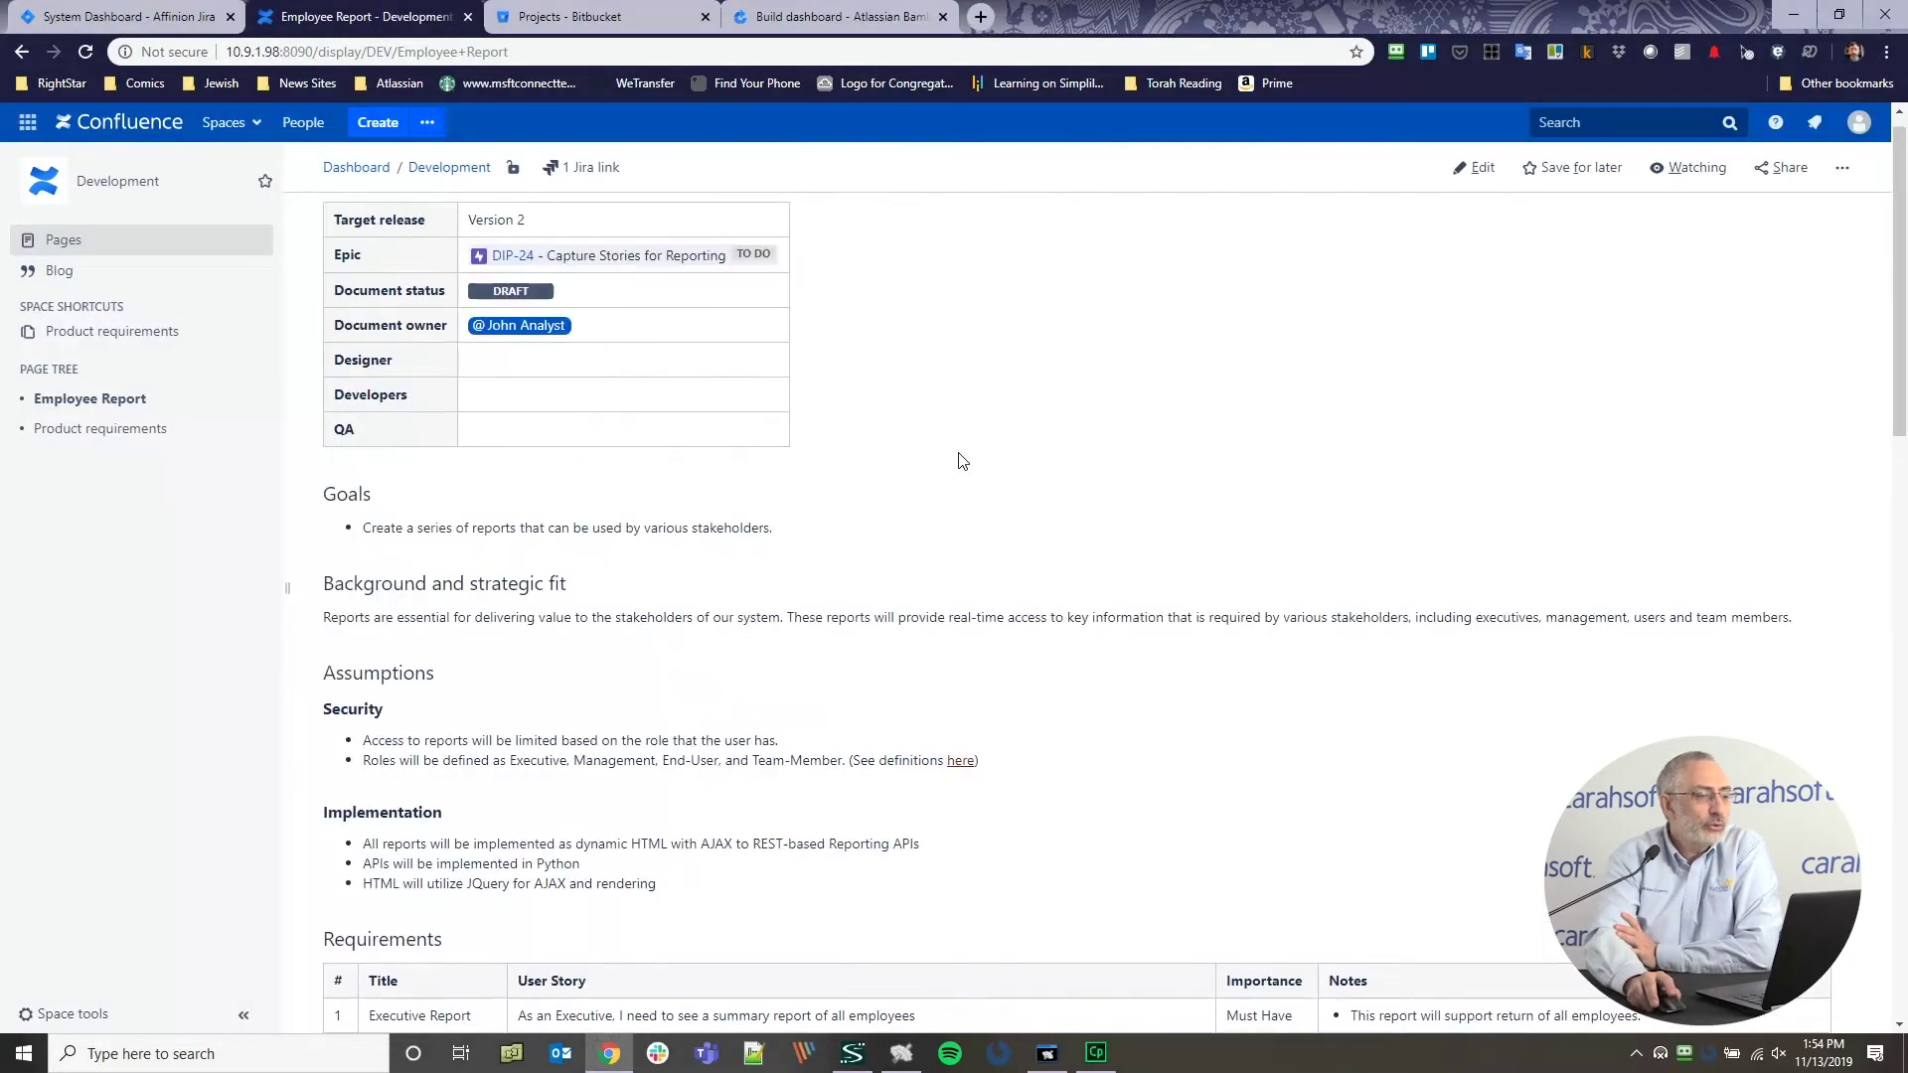
scroll(979, 477, down, 3)
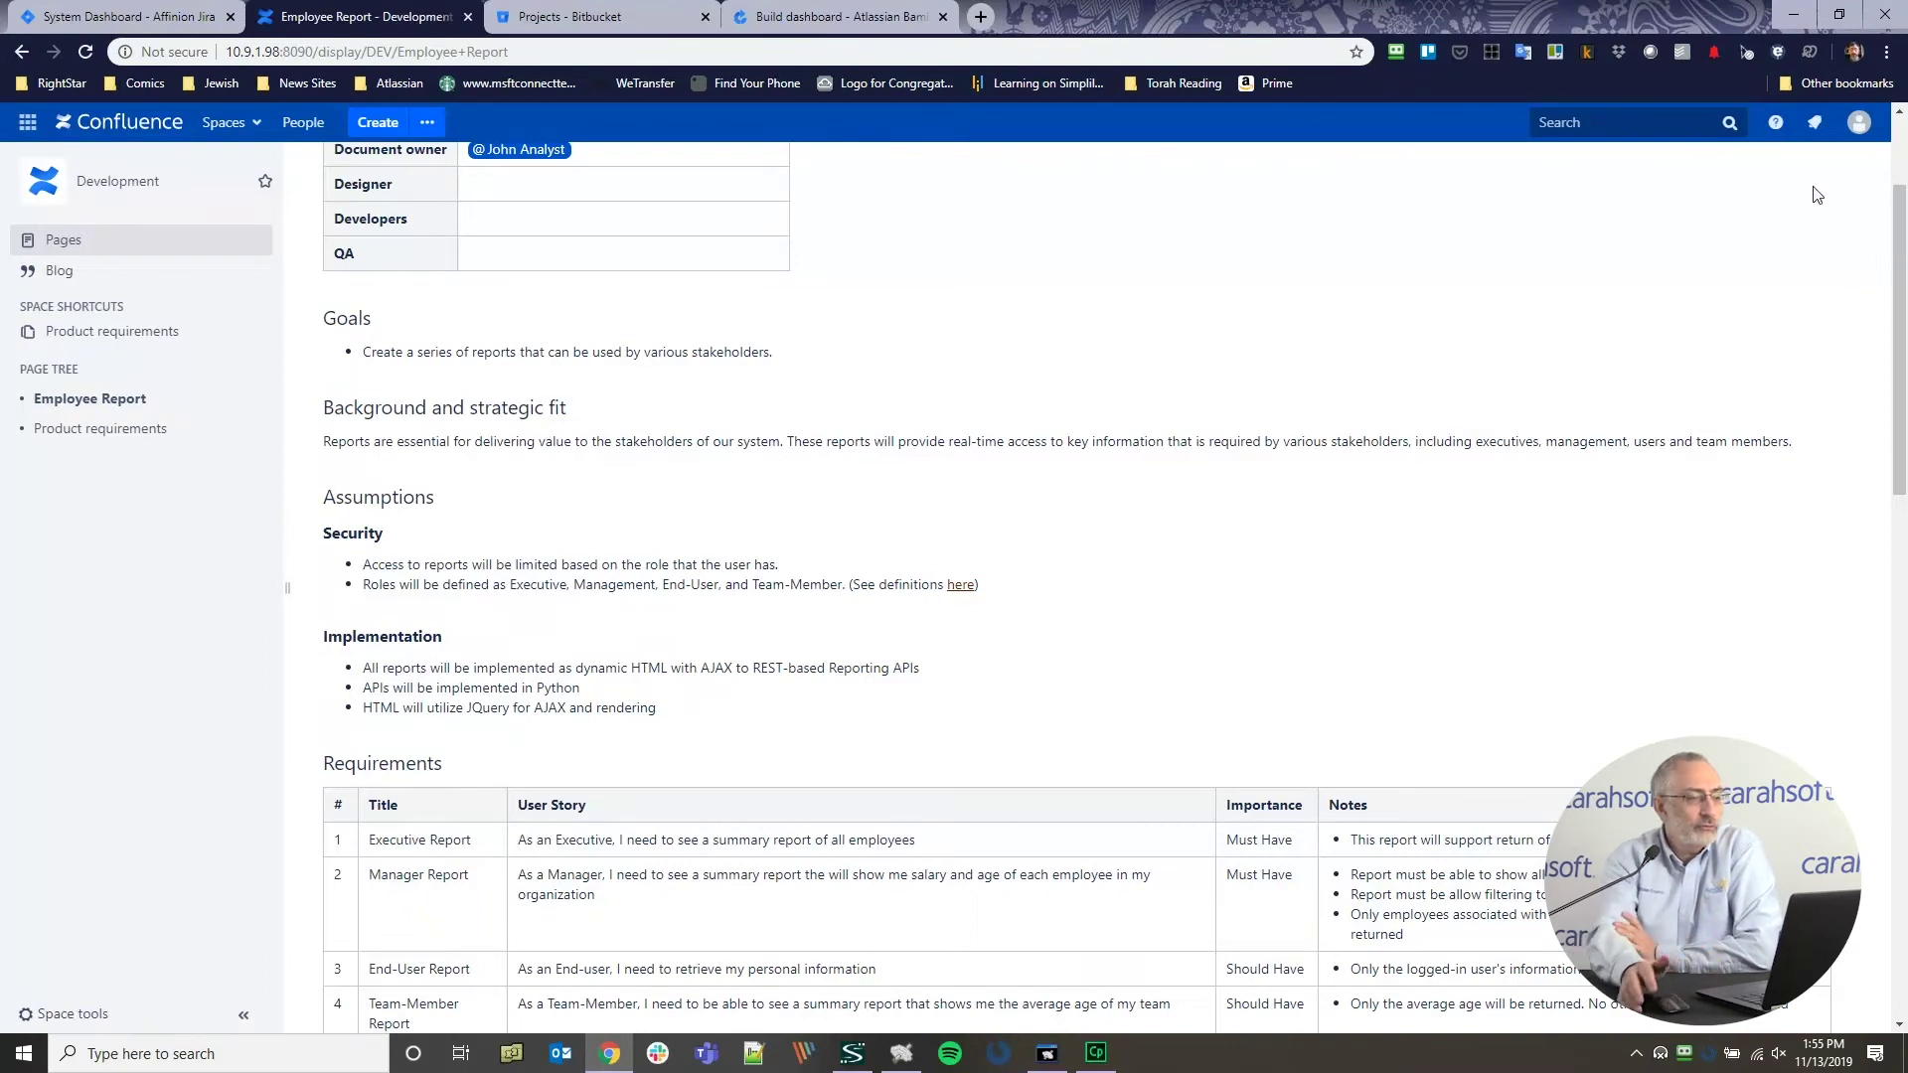
drag(1900, 310, 1899, 359)
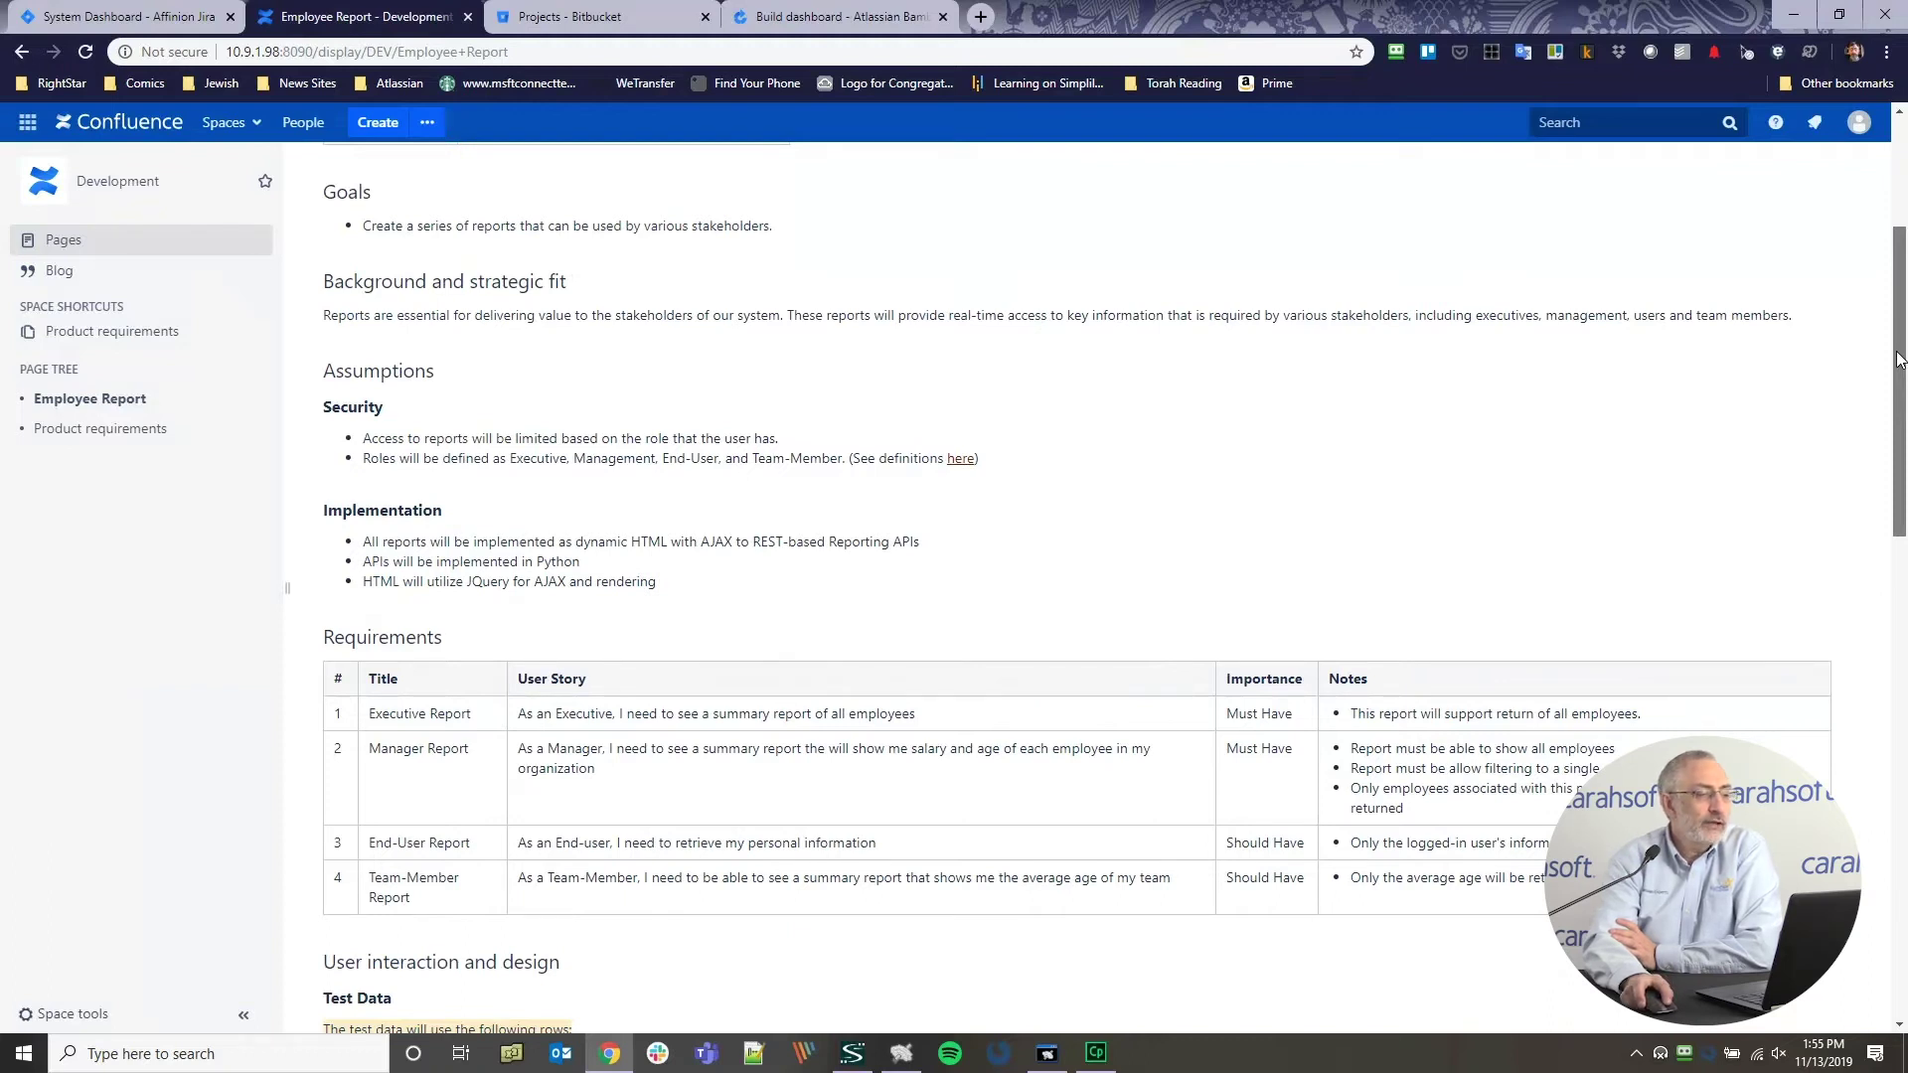
drag(1899, 360, 1903, 502)
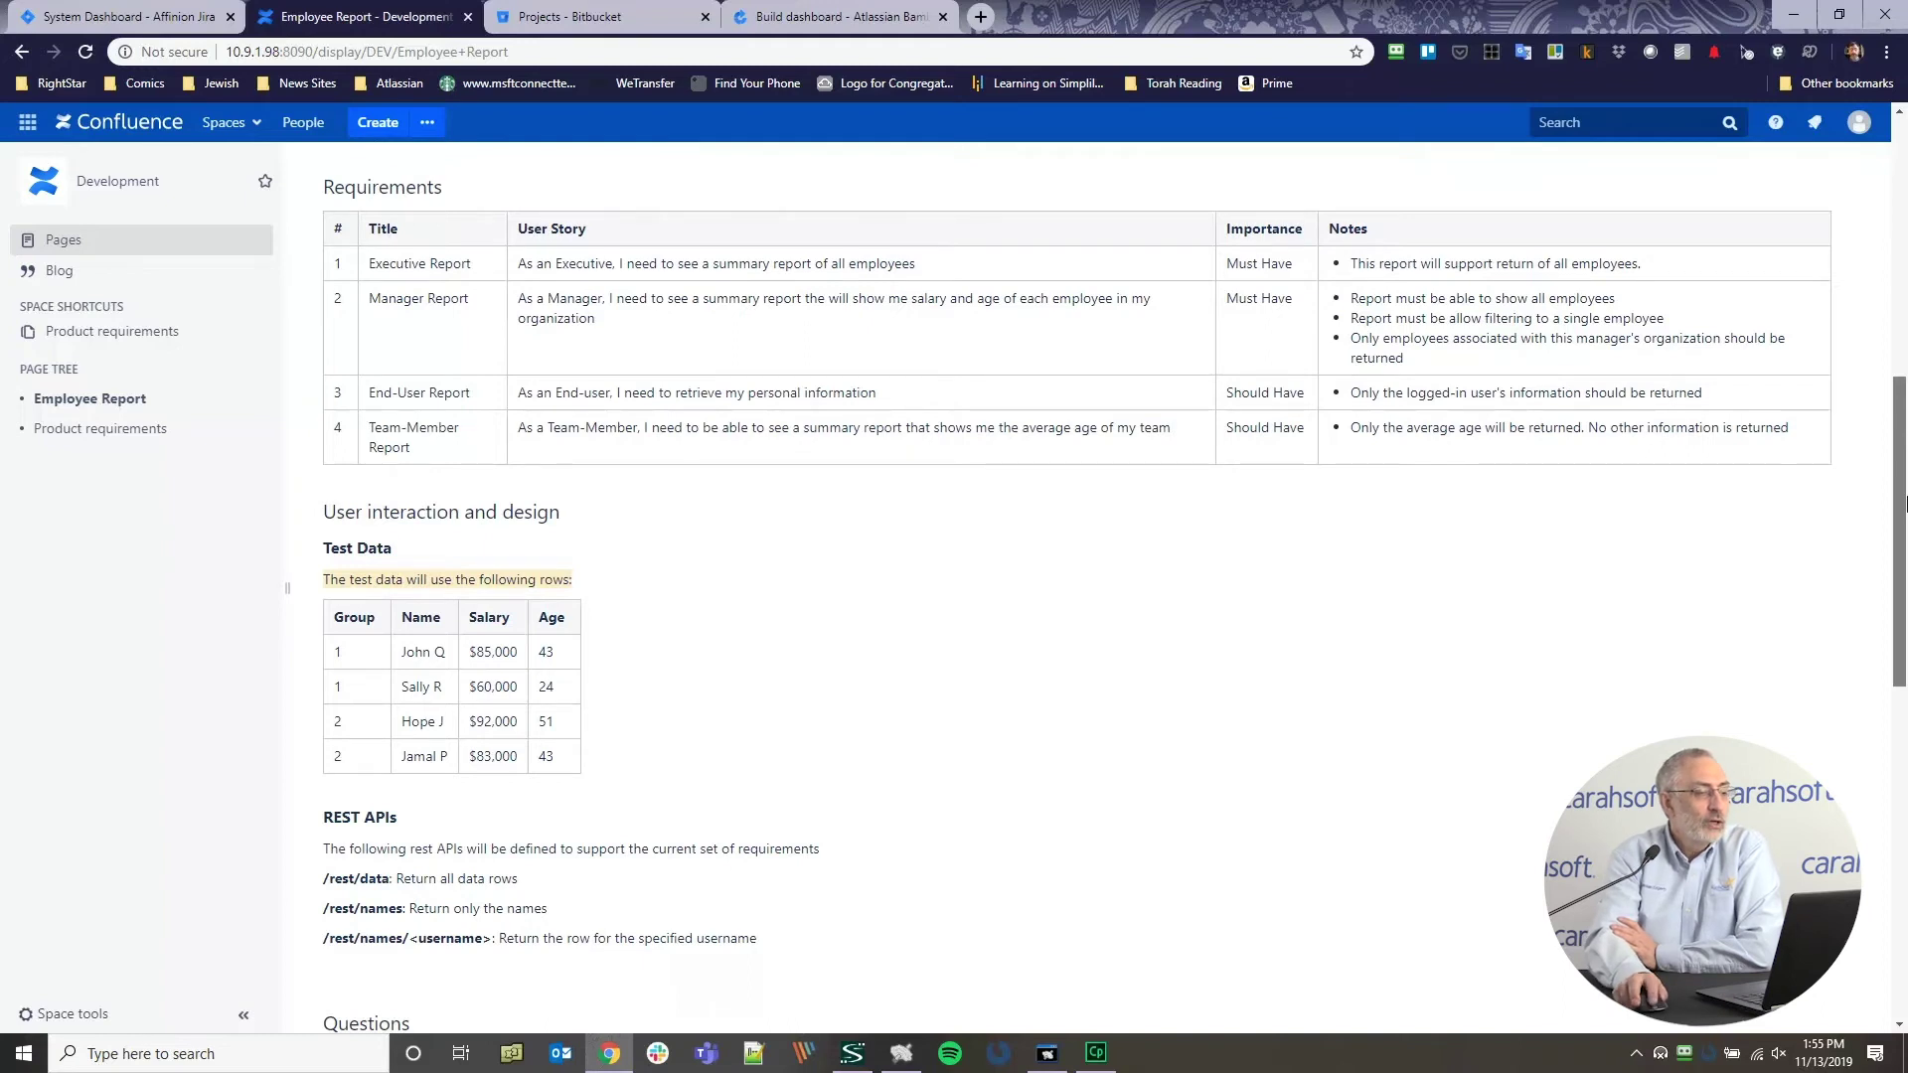
scroll(1440, 467, down, 3)
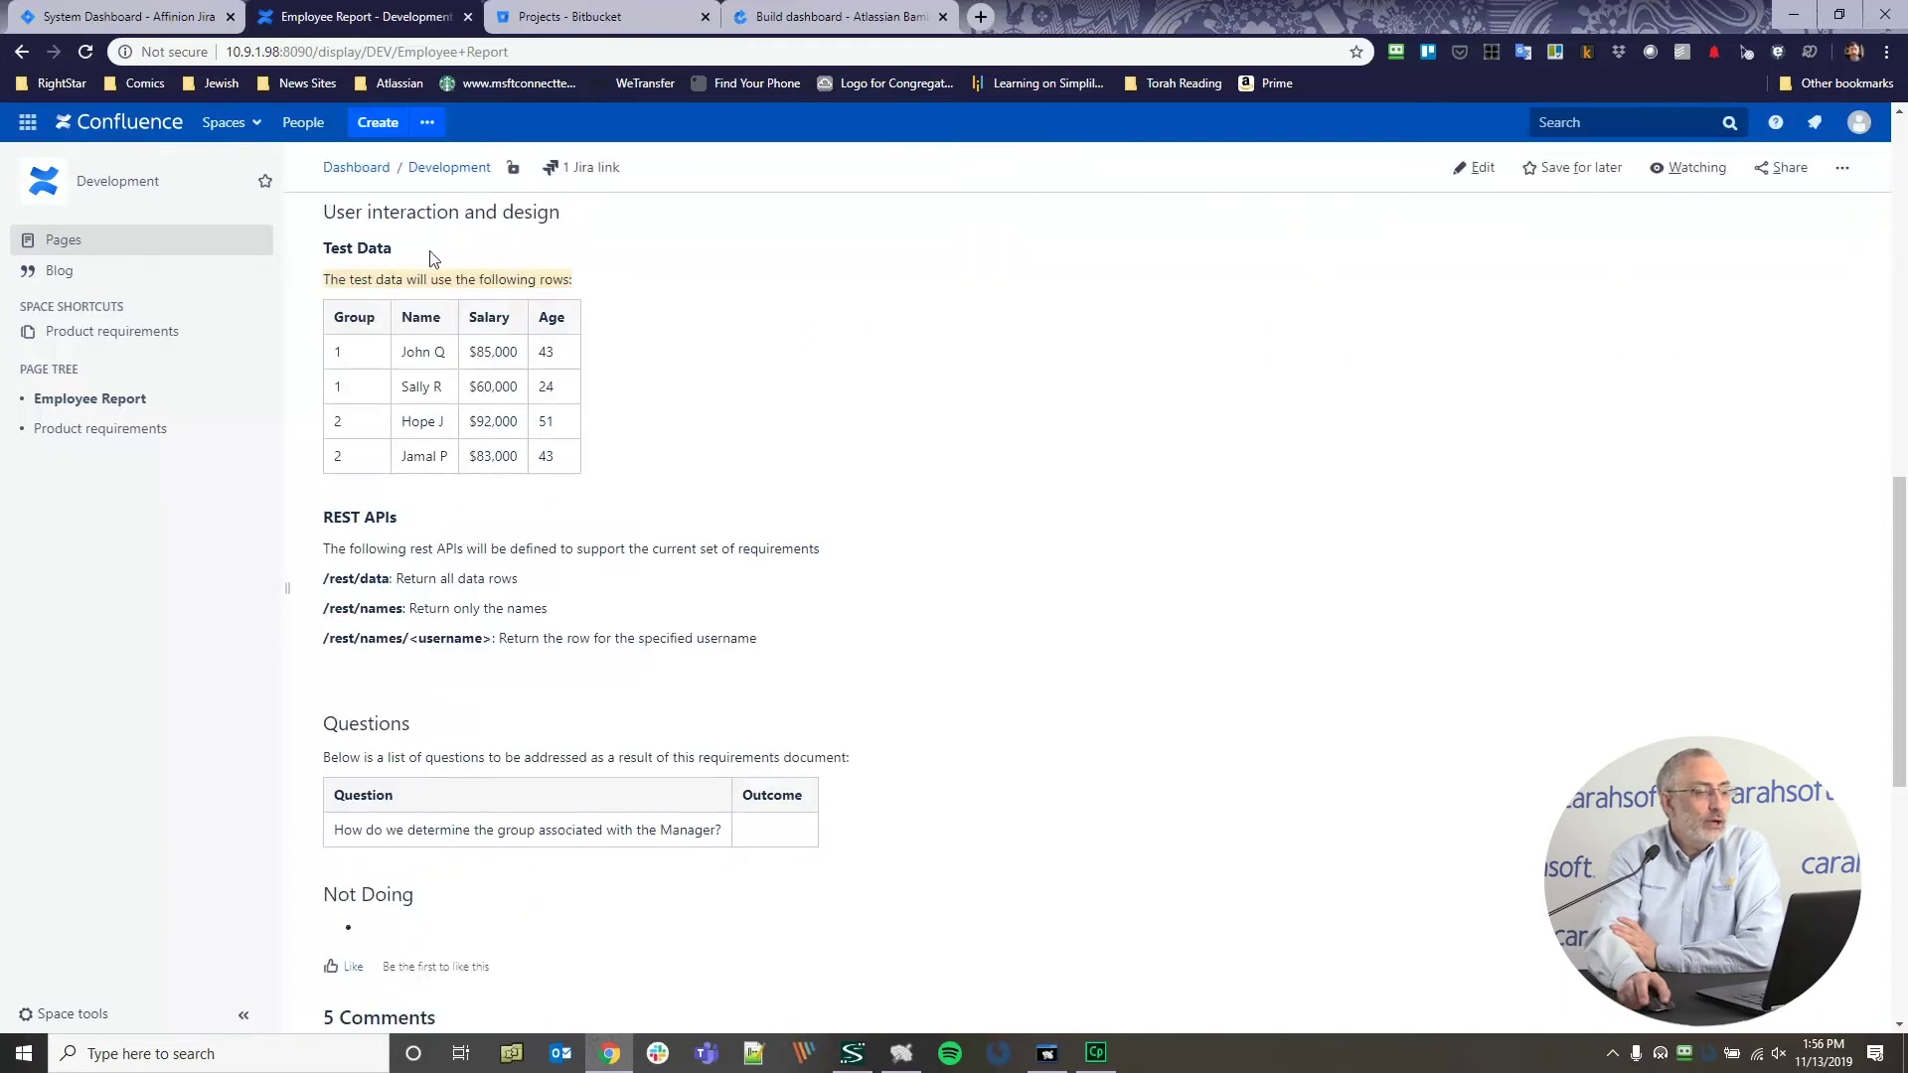
scroll(1017, 442, down, 1)
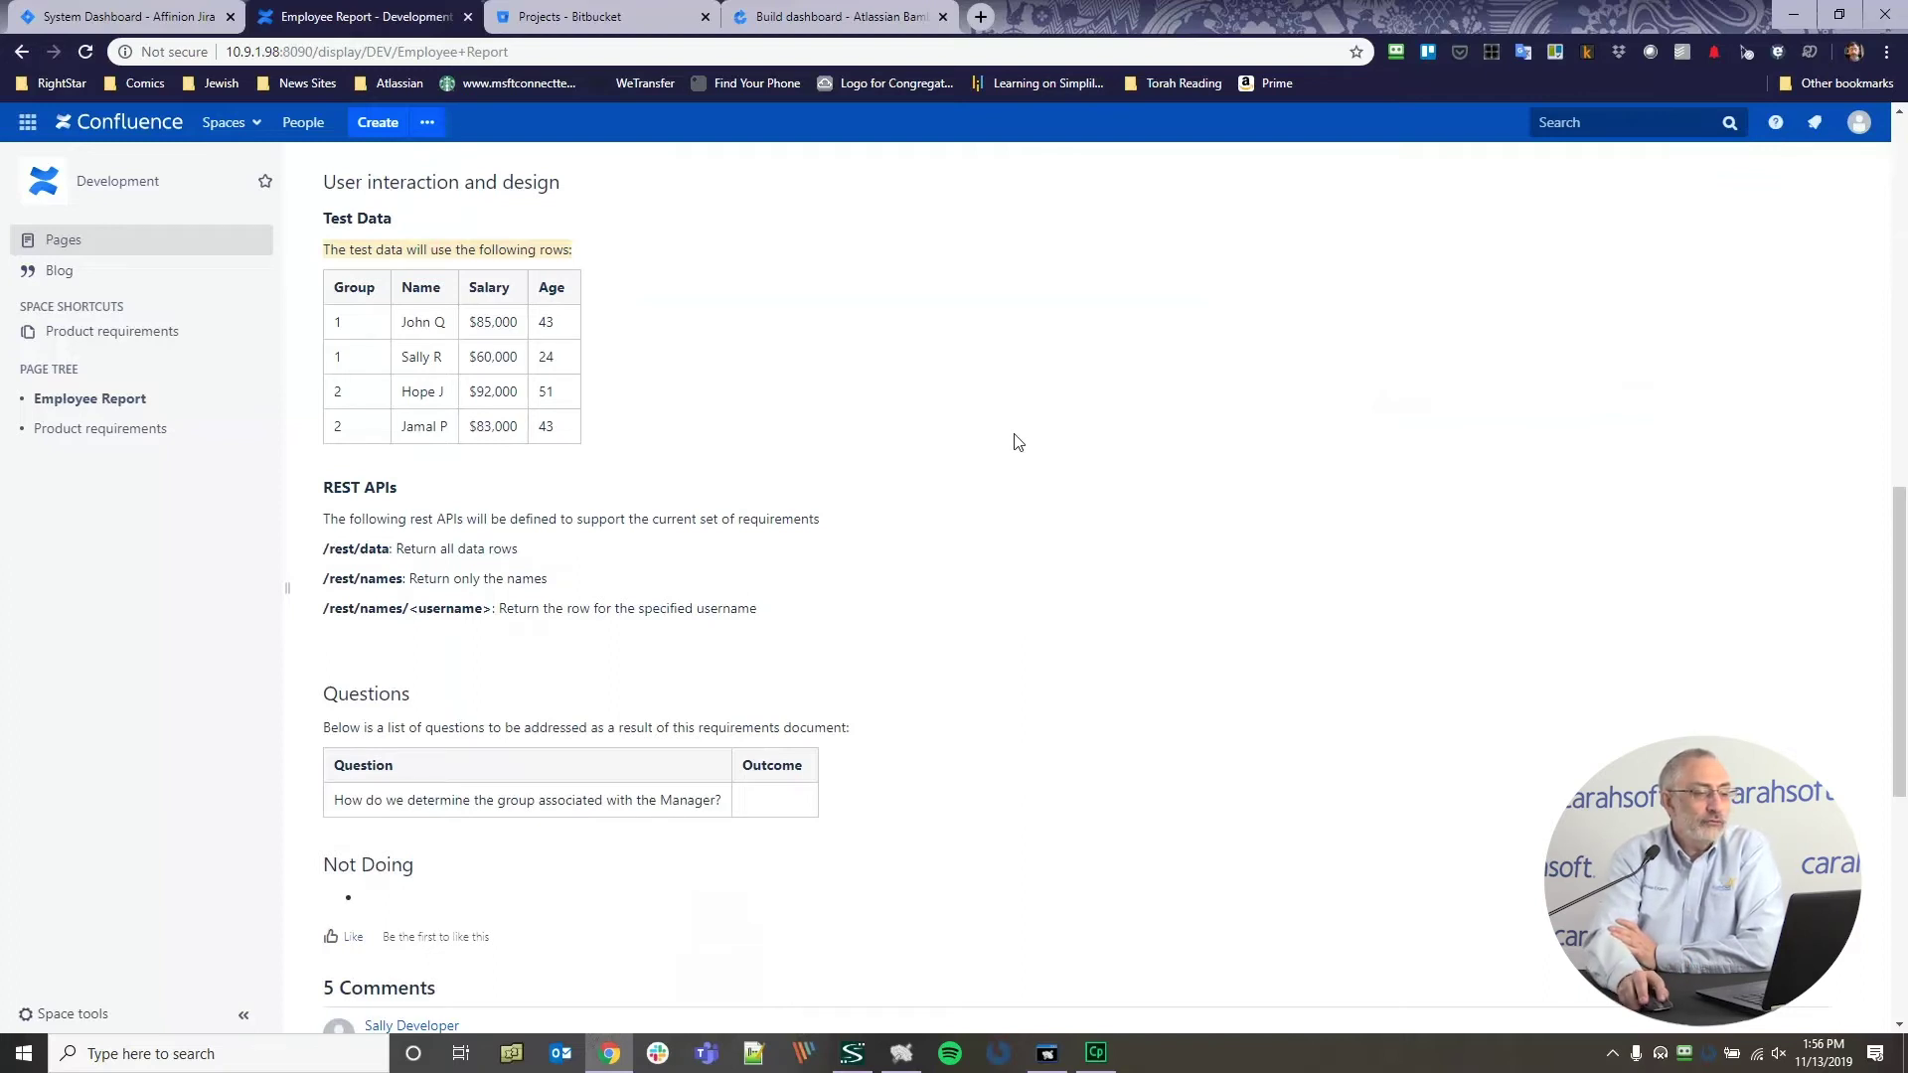
scroll(1018, 441, down, 2)
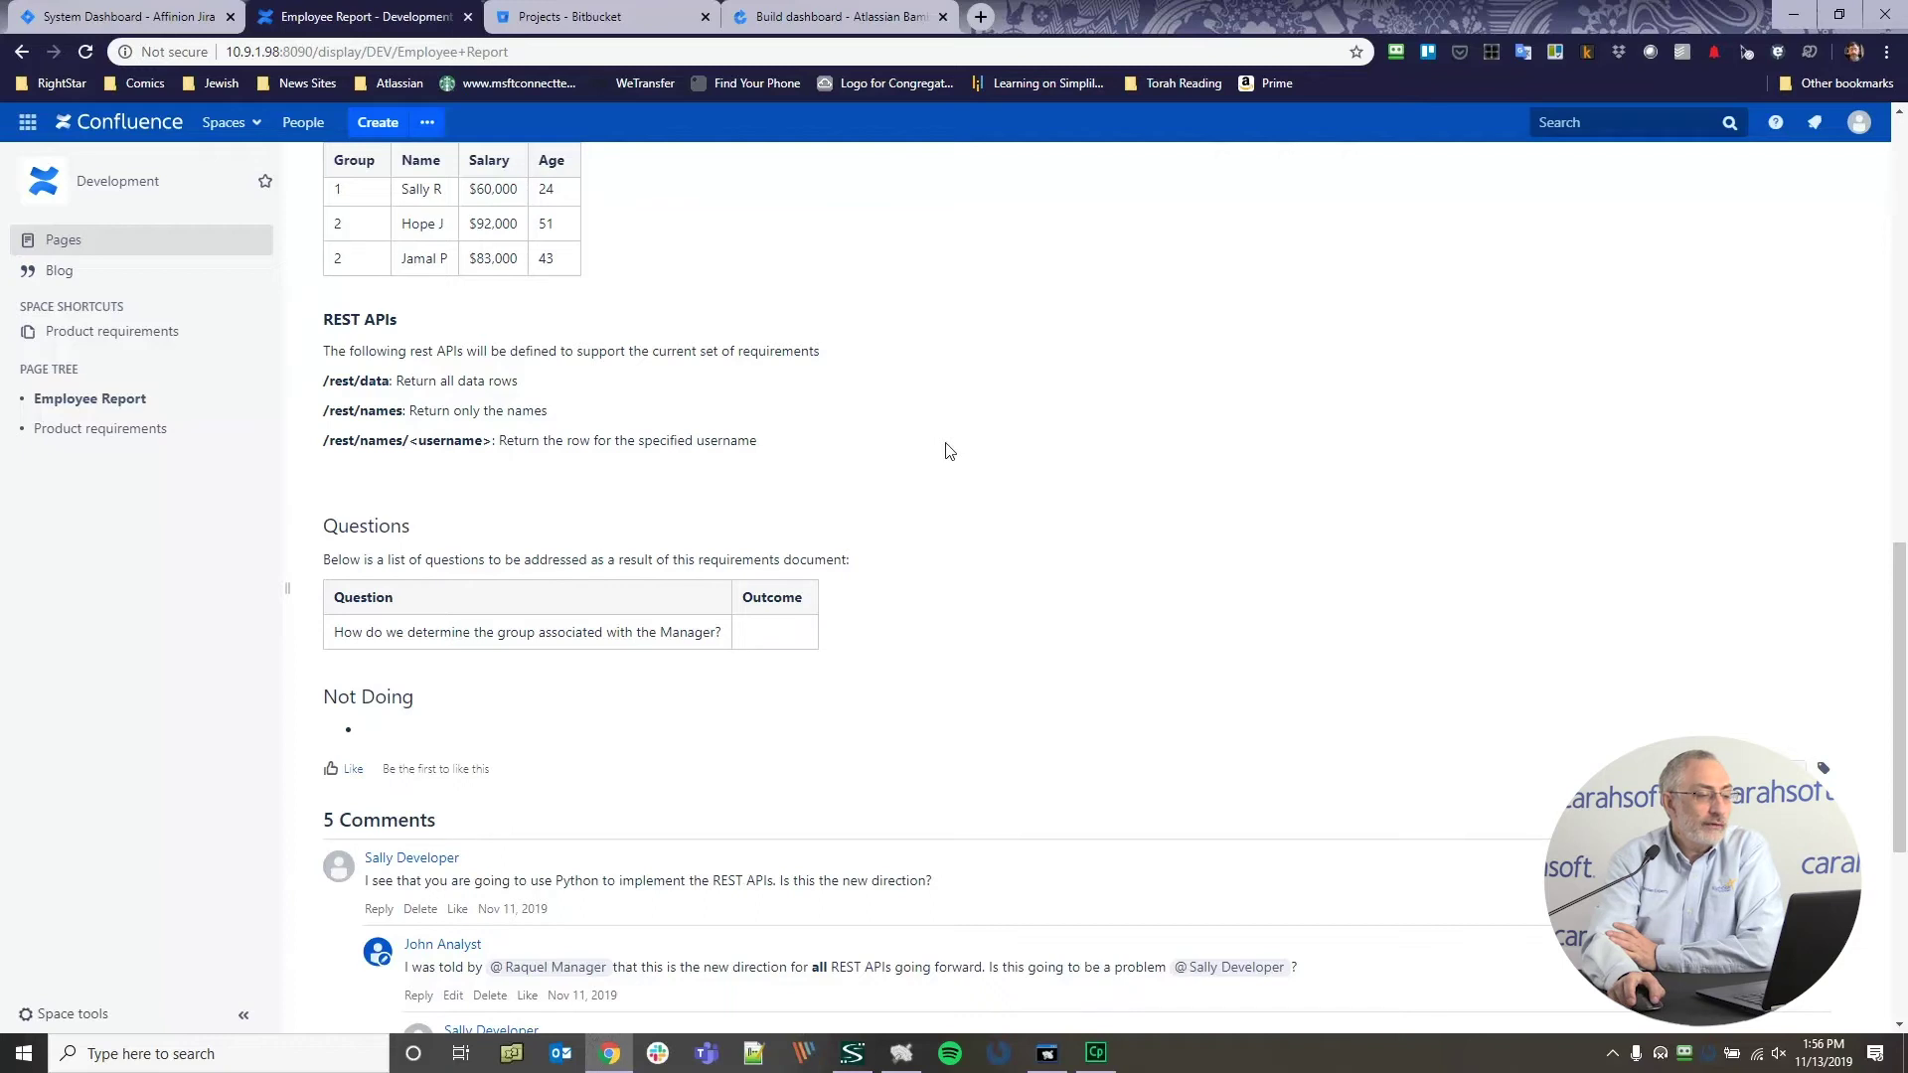
drag(726, 633, 712, 633)
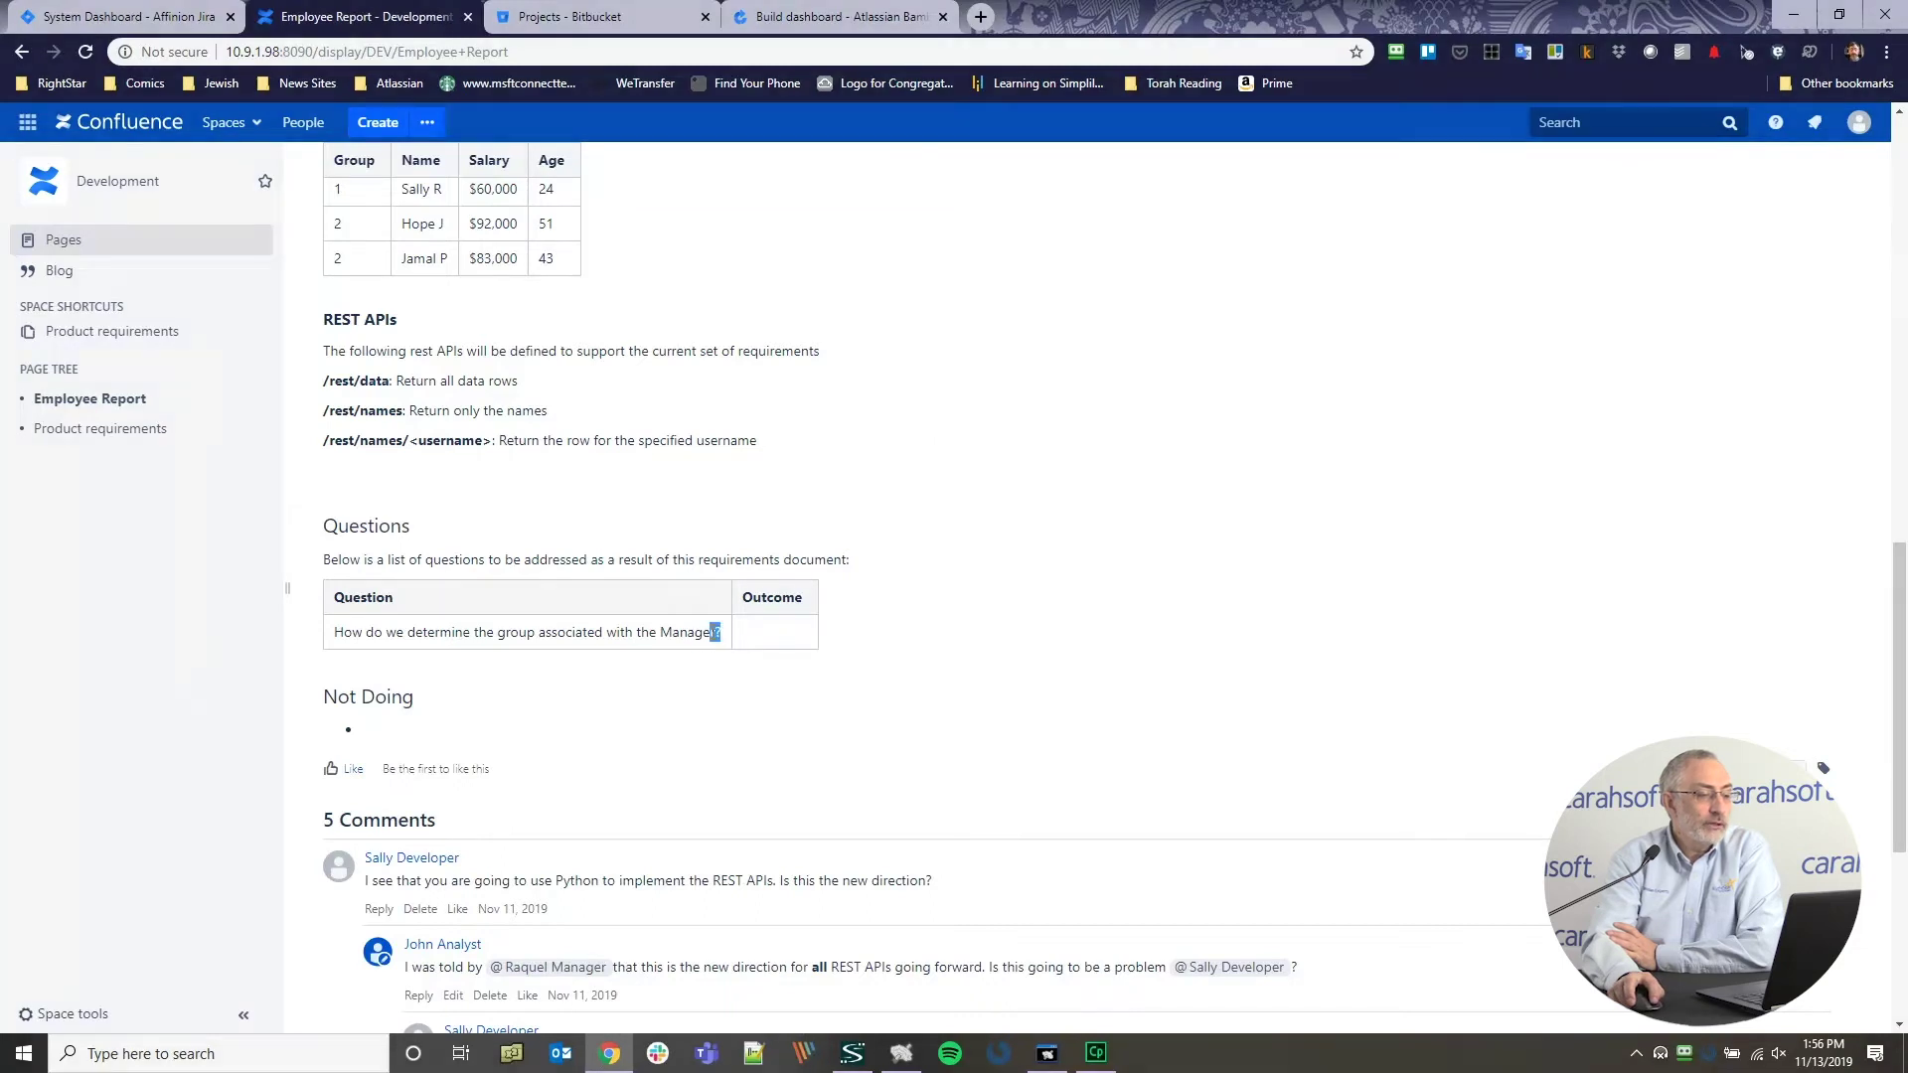
click(713, 633)
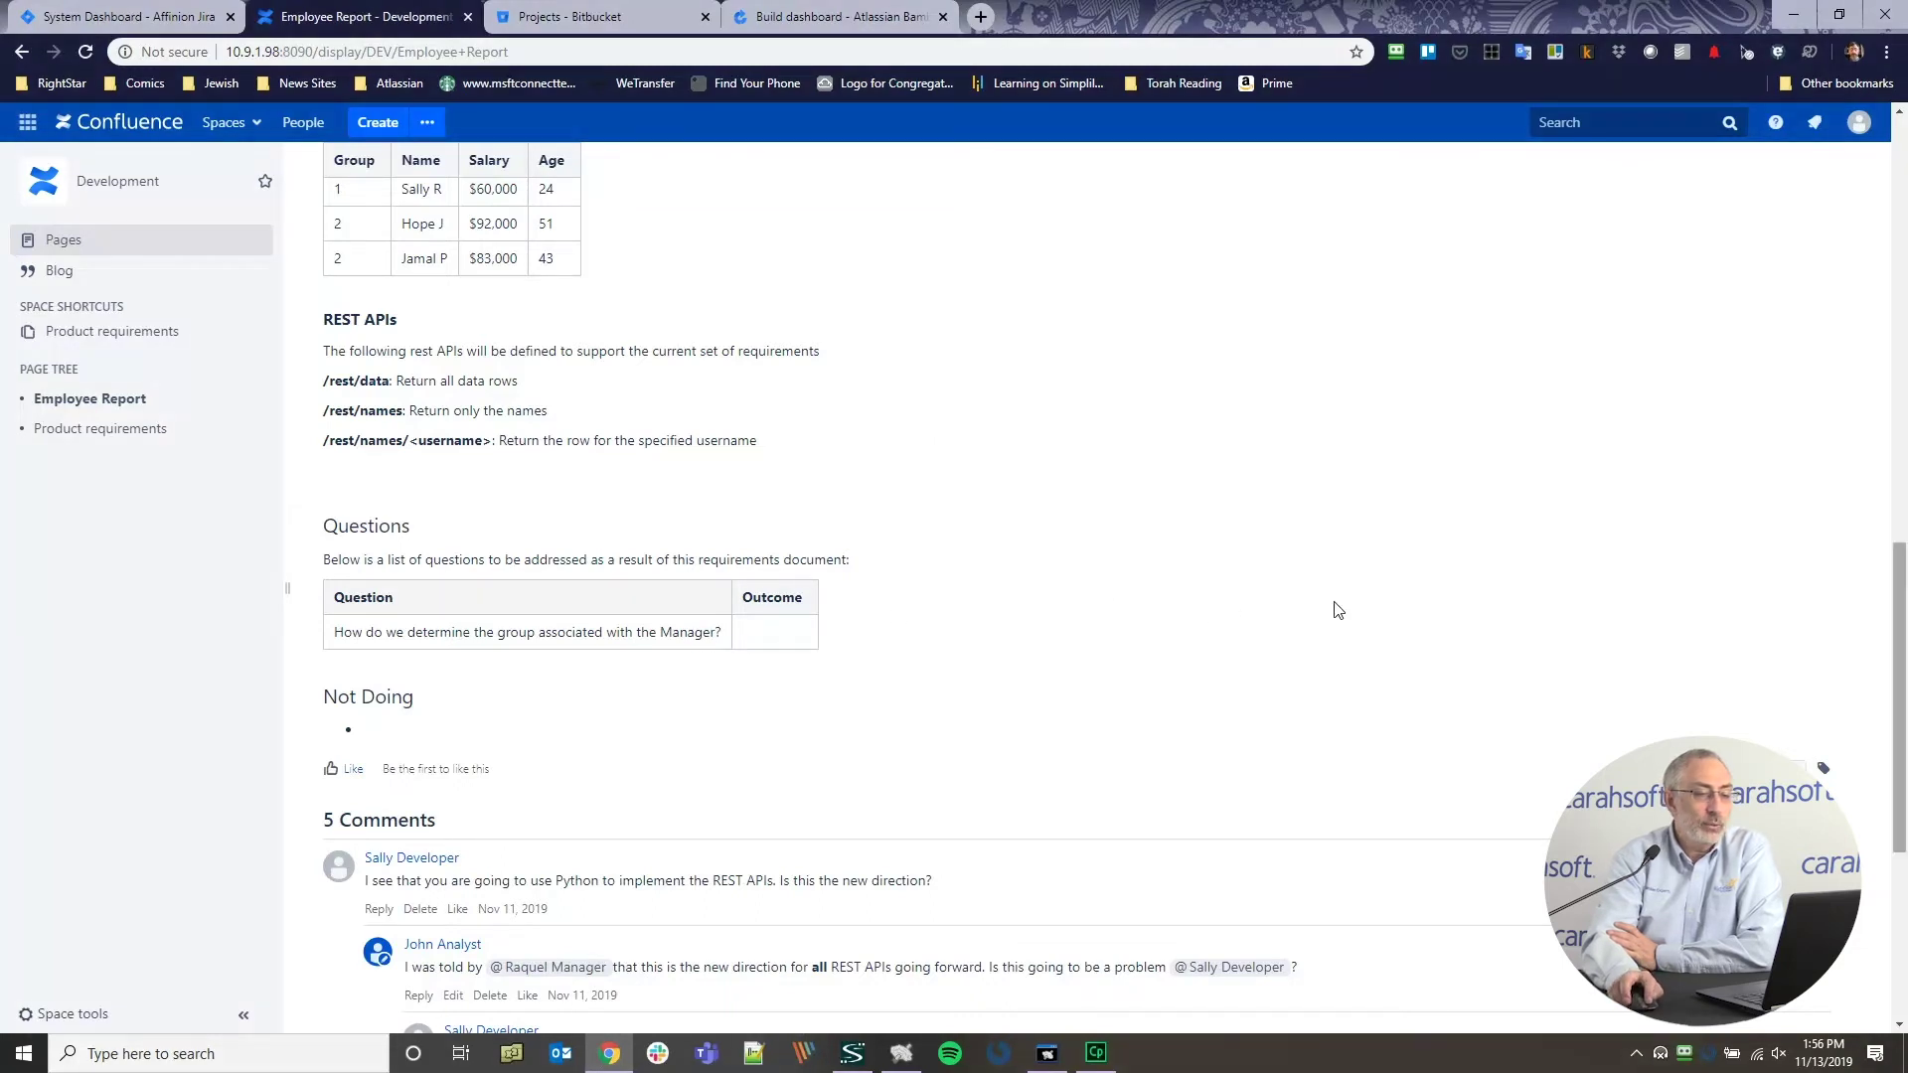
drag(1891, 566, 1877, 712)
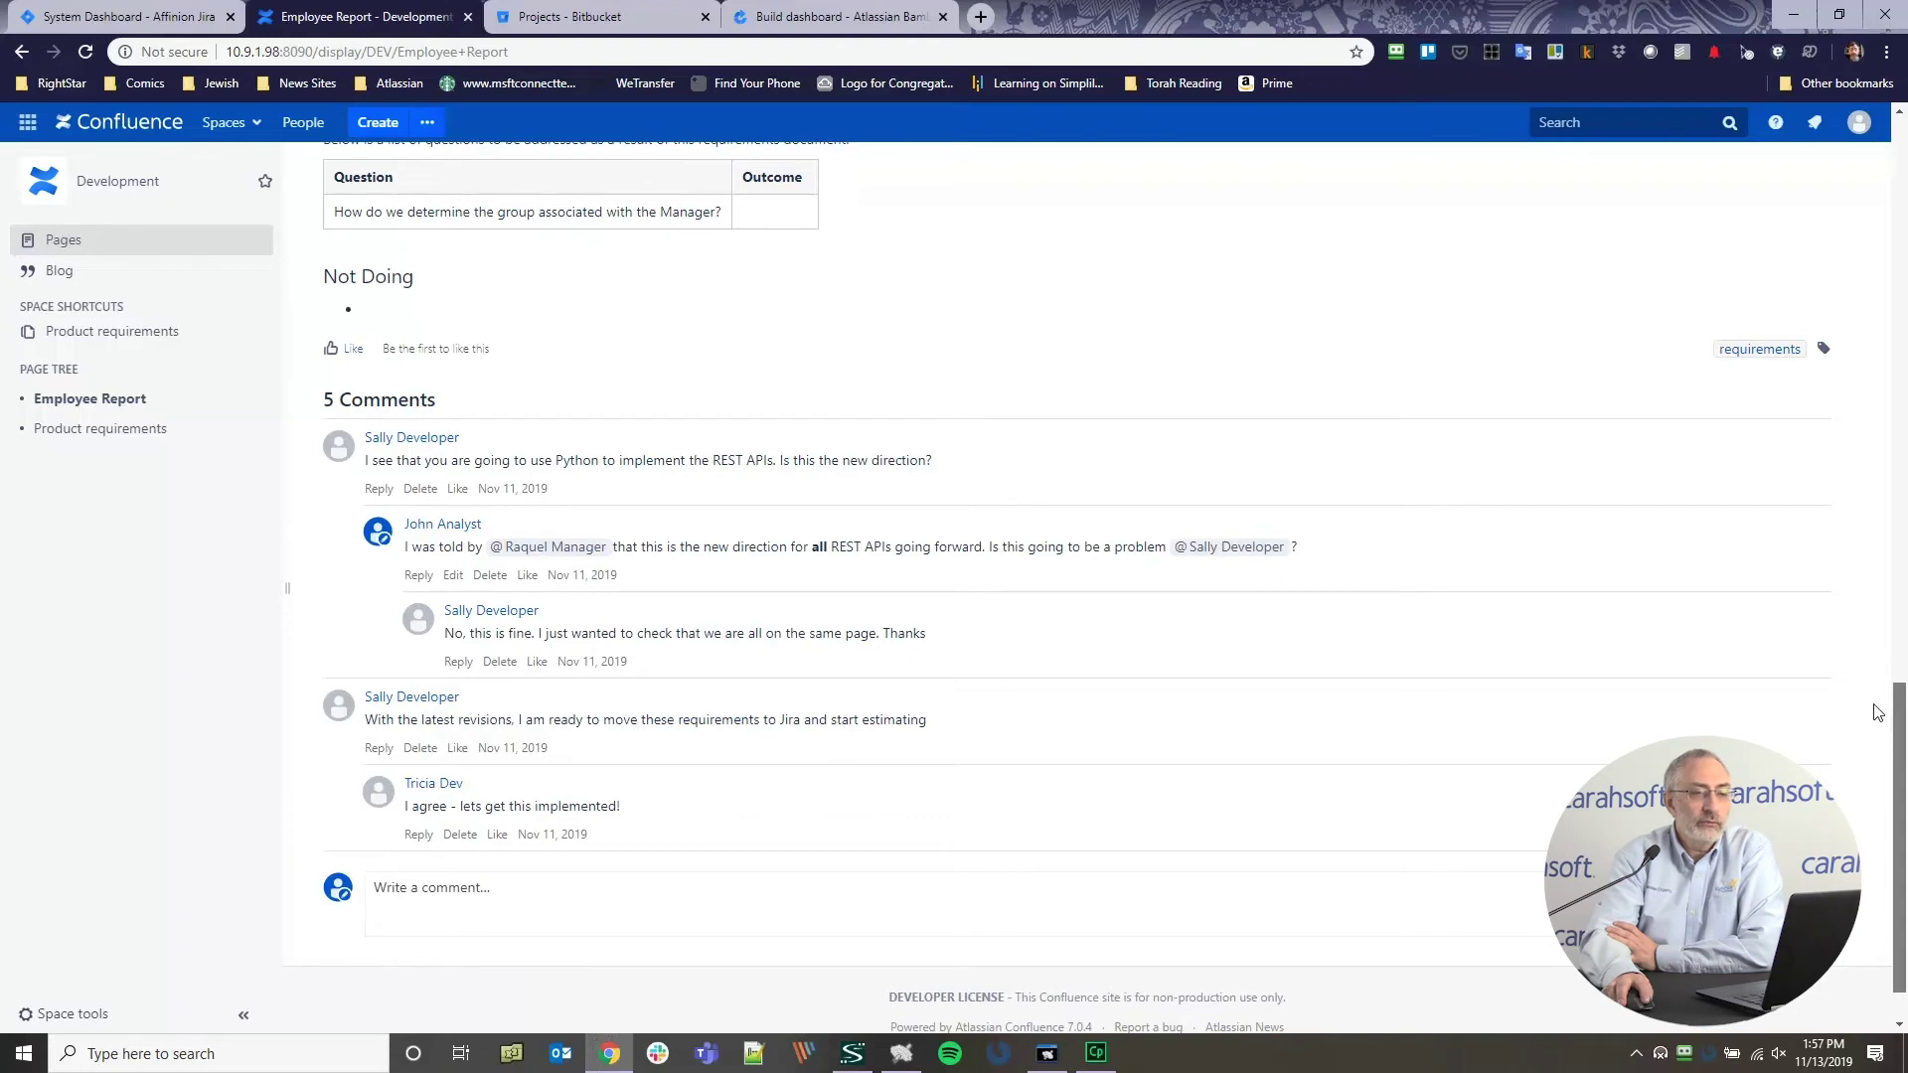
Compare the current version (v. 4) of the Employee Report page with v. 3 in the page history, and return to the page.
scroll(1877, 711, up, 20)
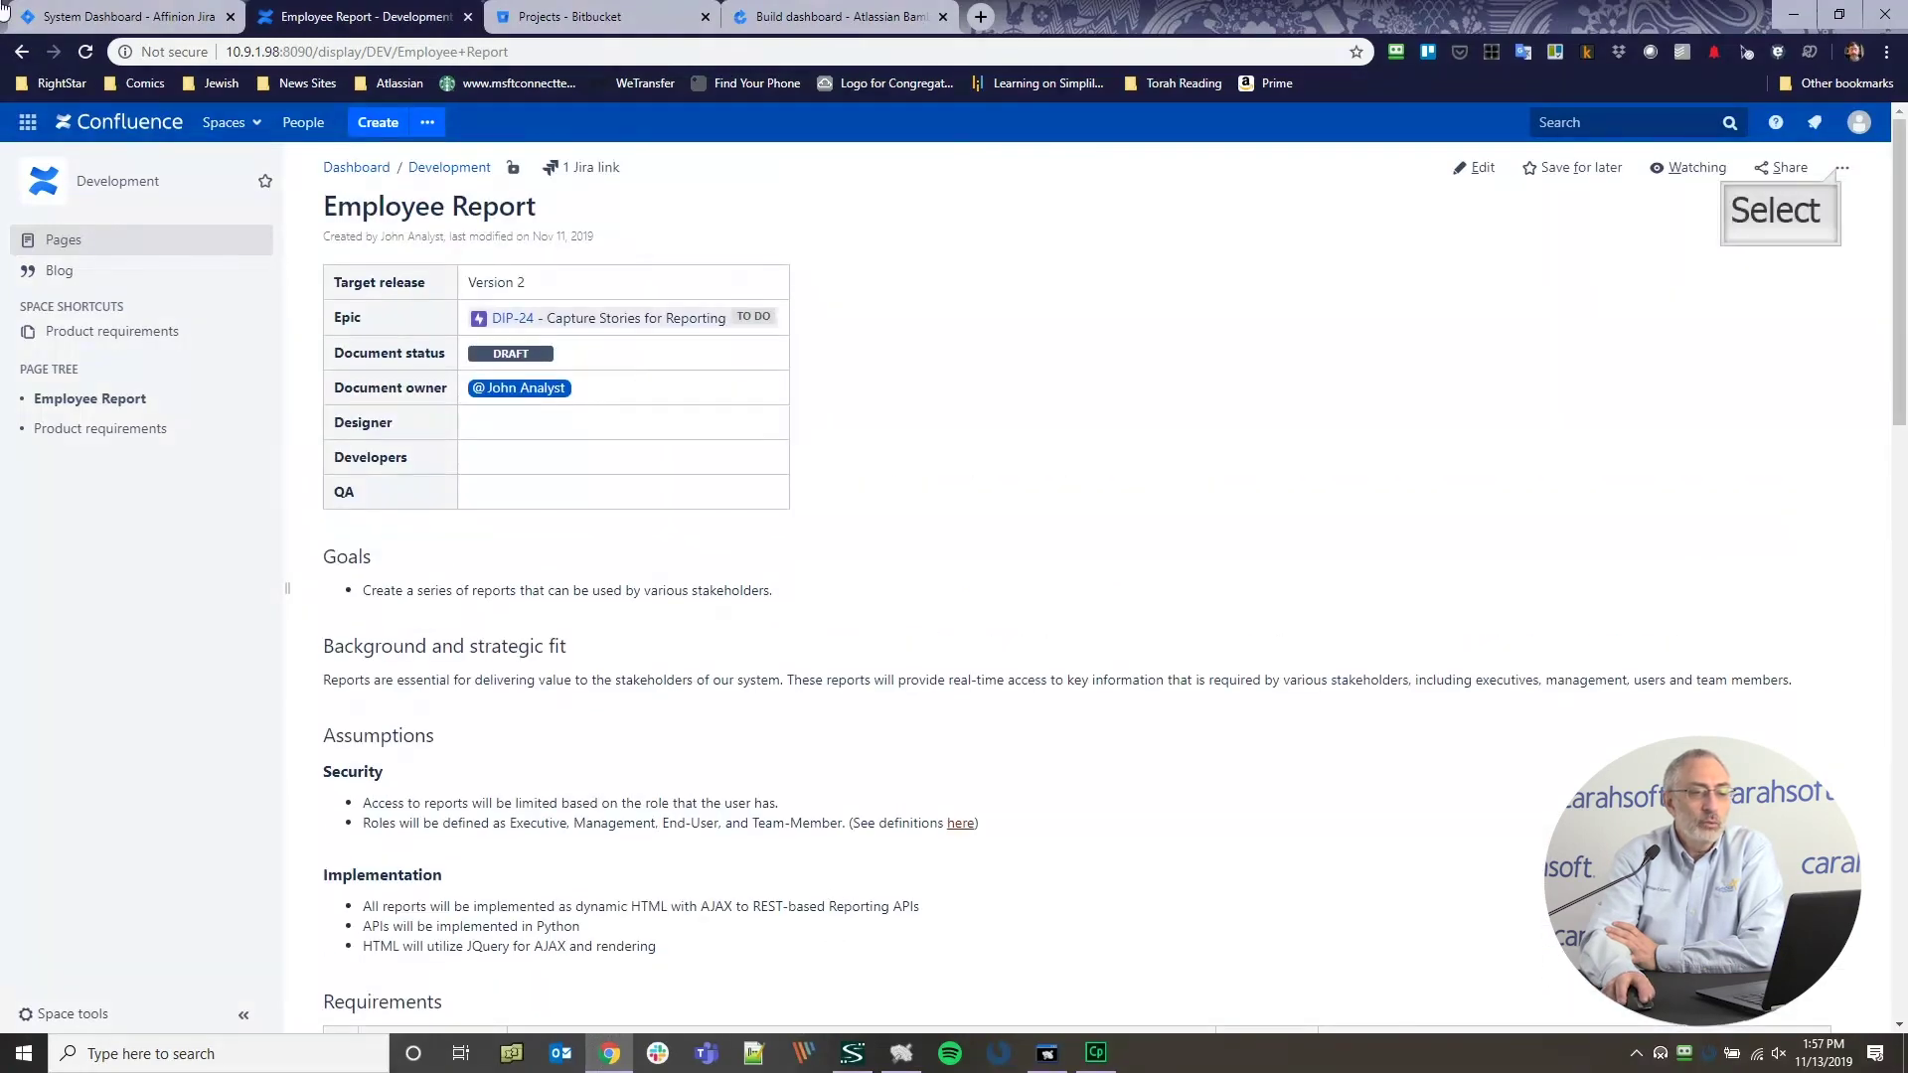
click(1841, 171)
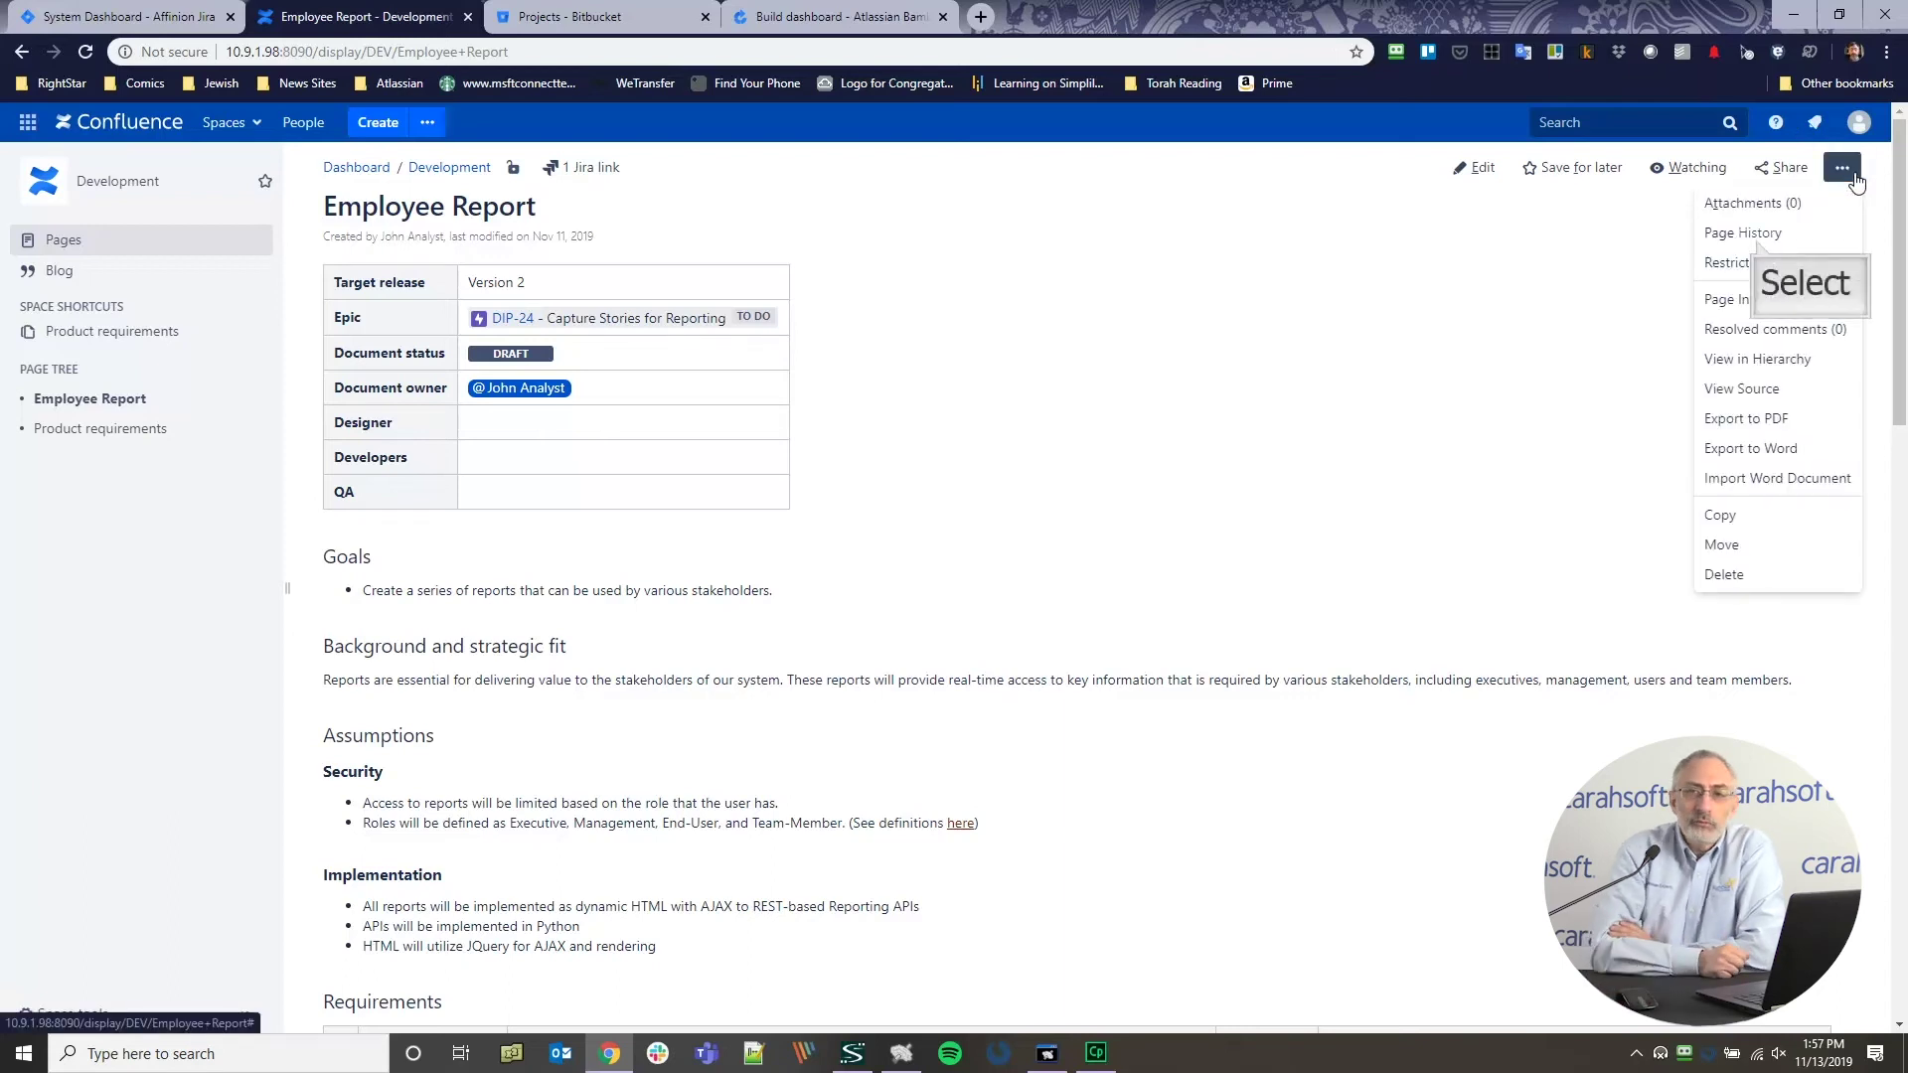
click(1753, 235)
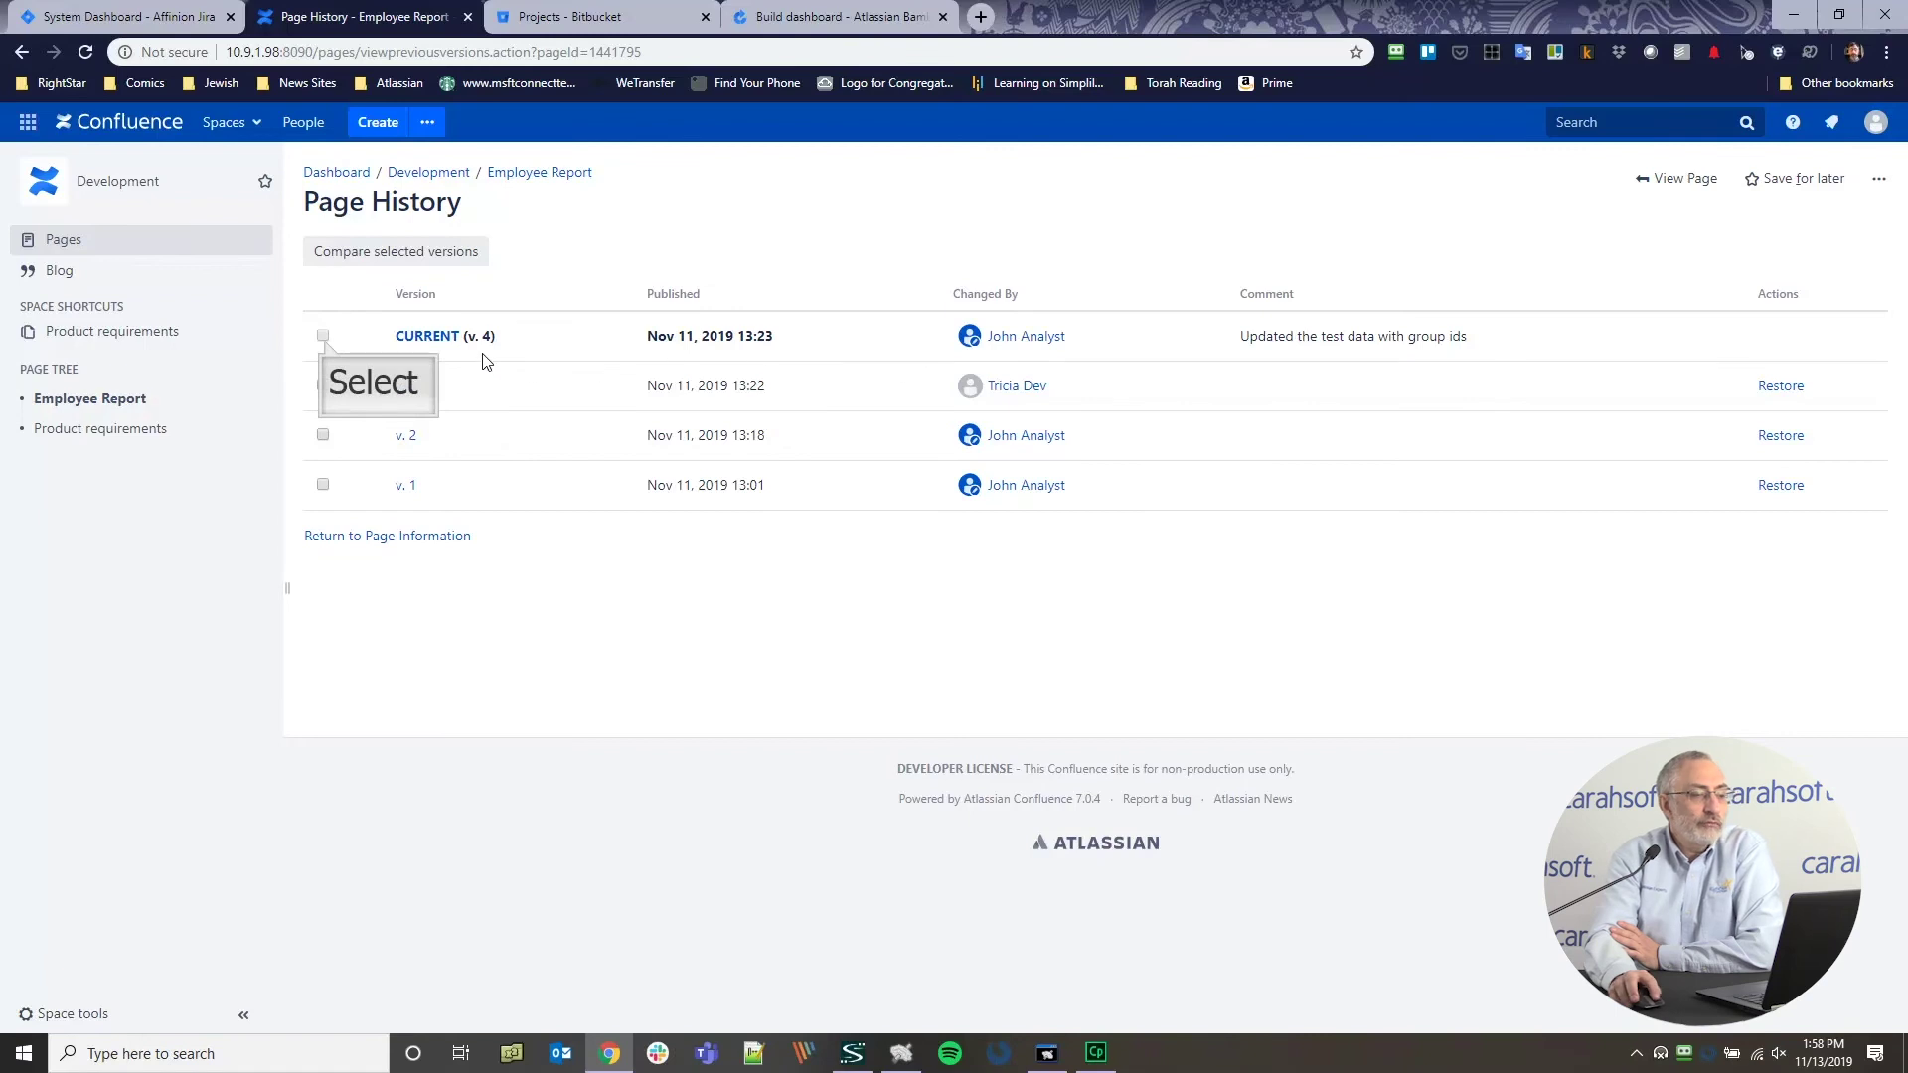
click(322, 338)
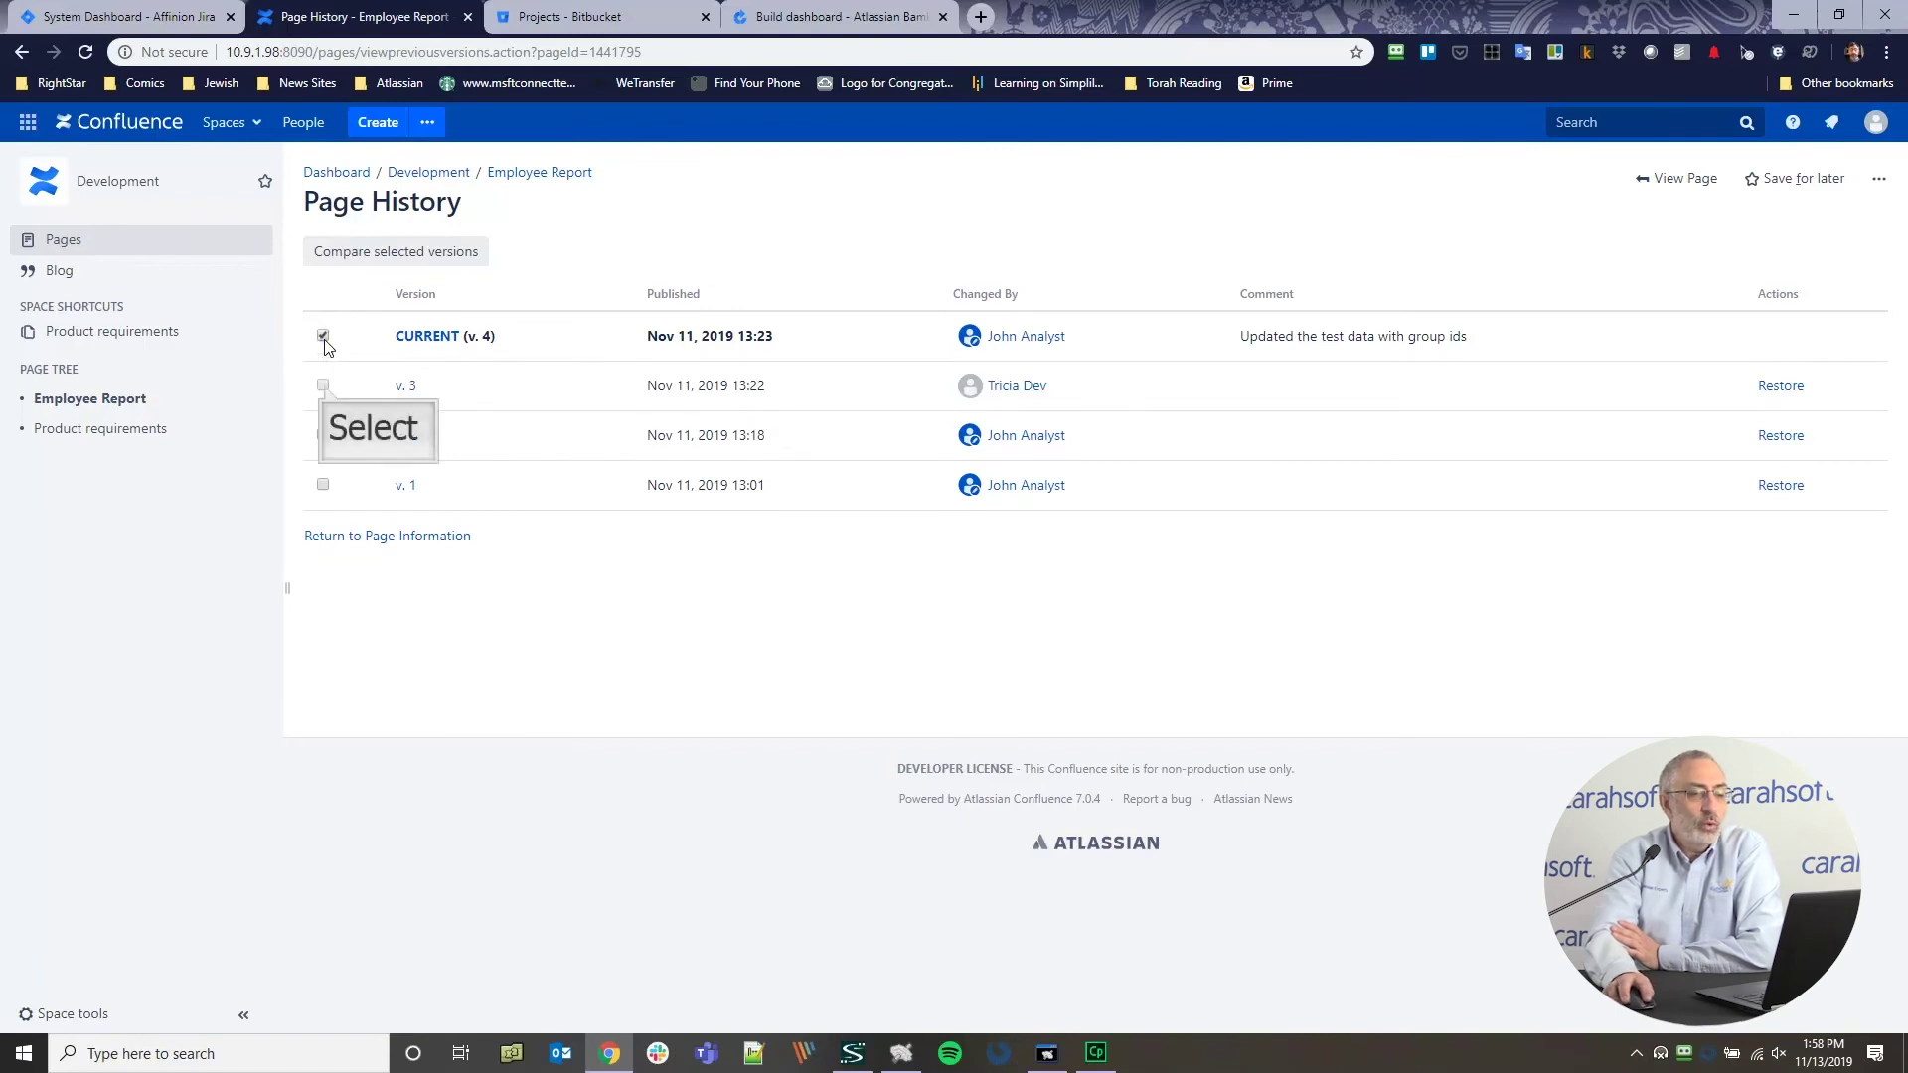
click(323, 386)
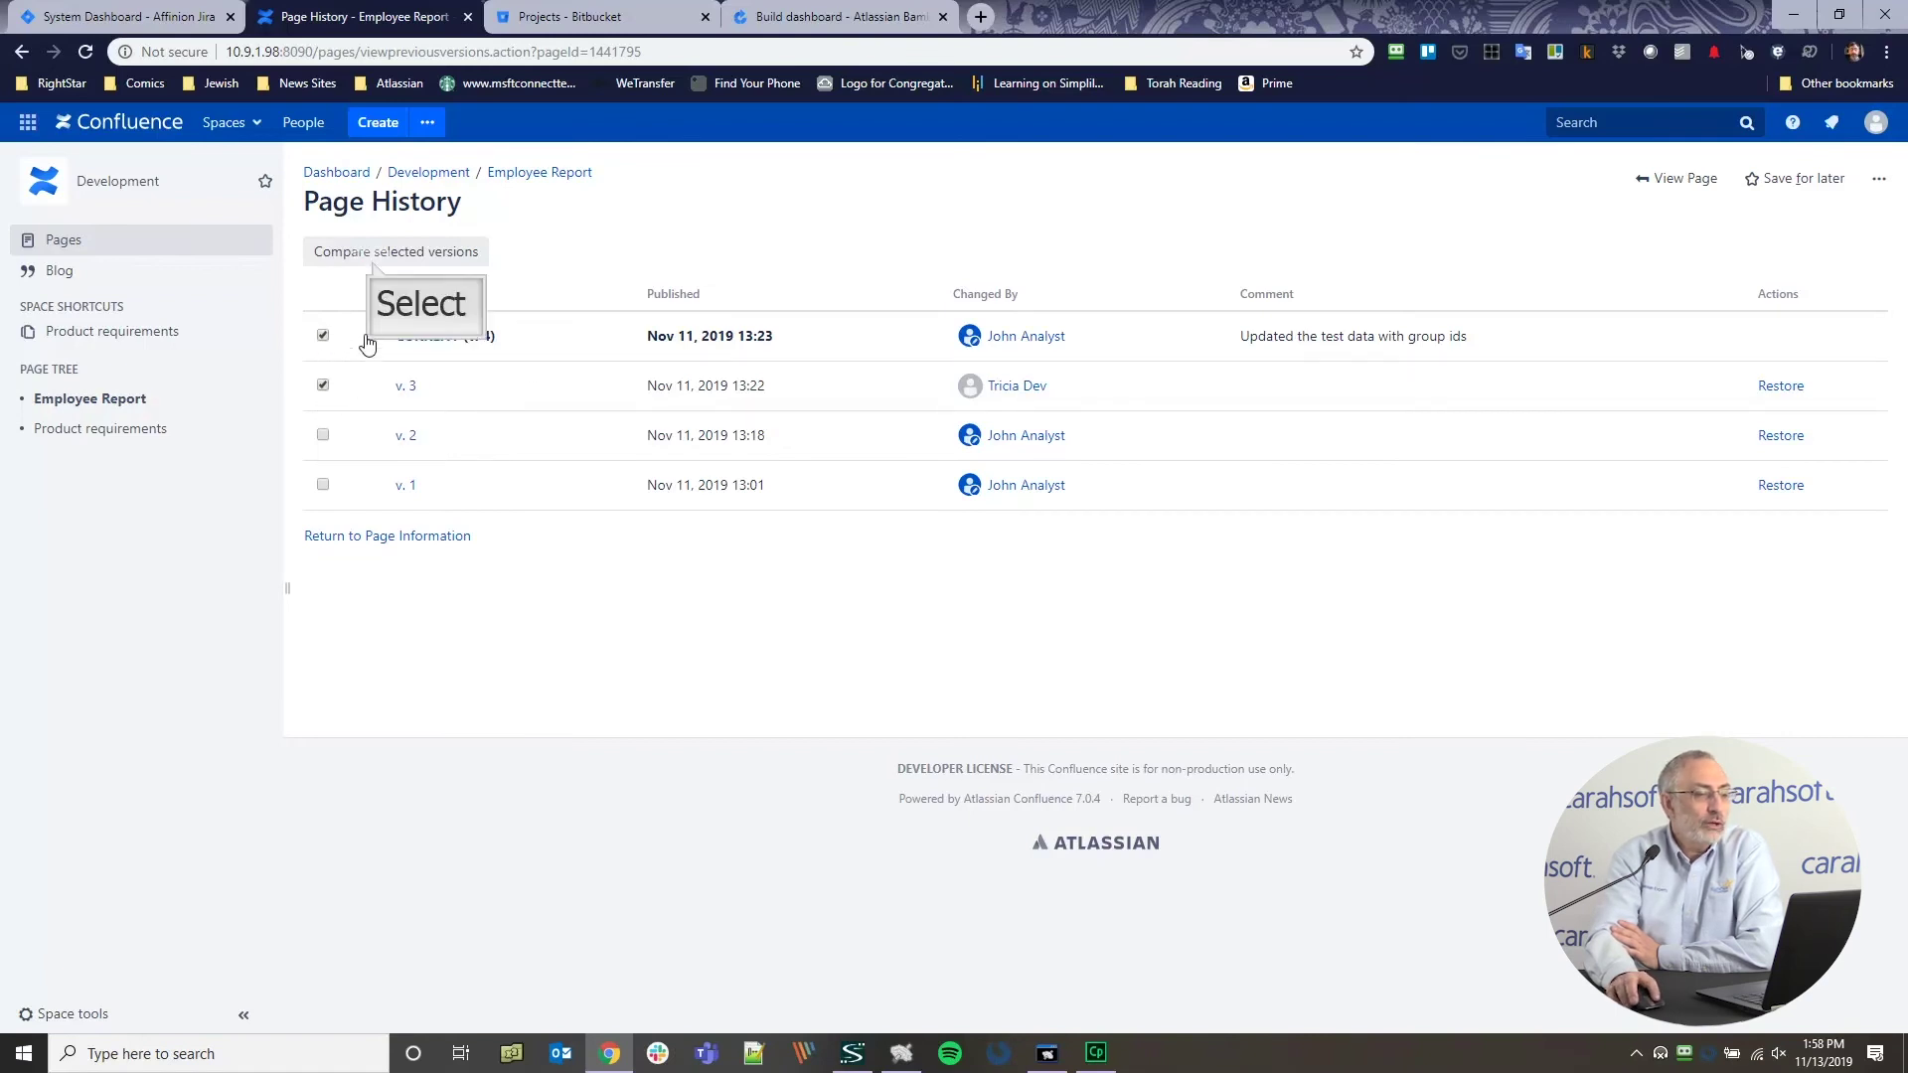
click(374, 254)
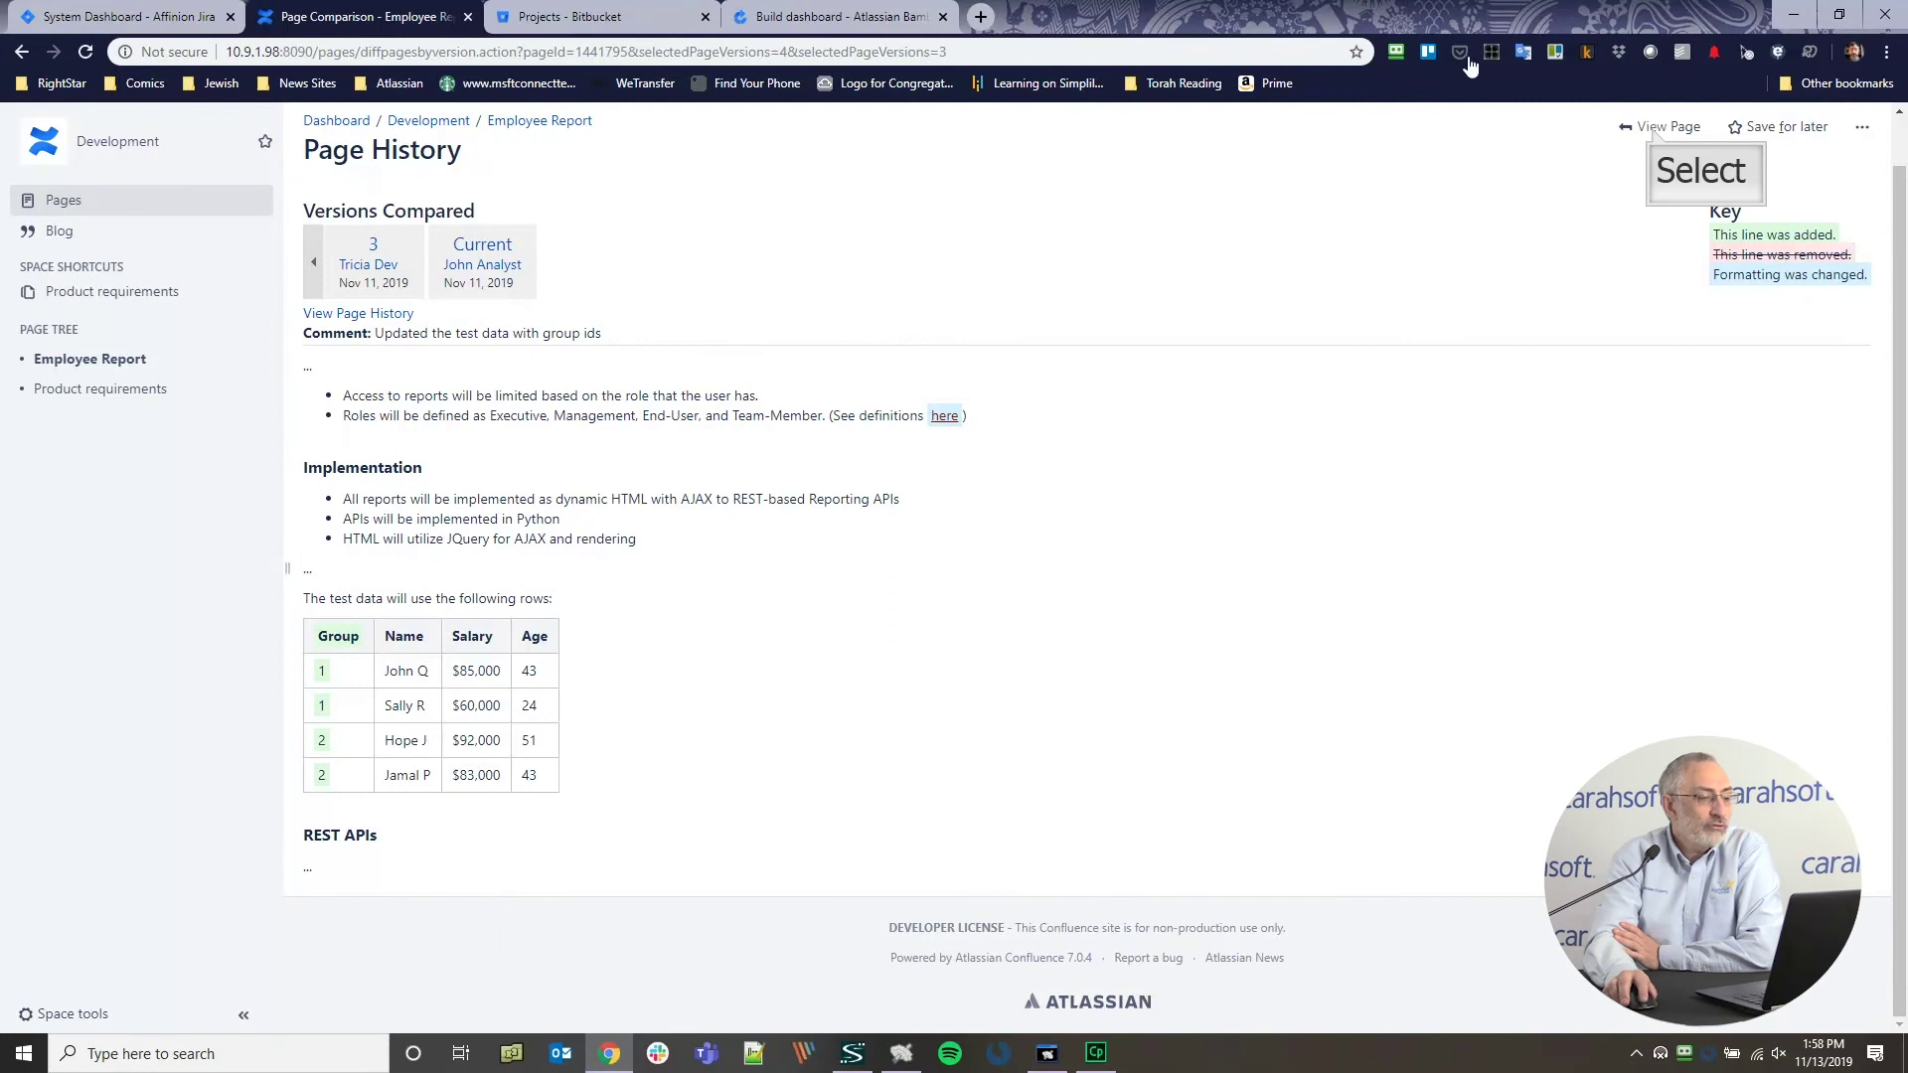
click(1652, 135)
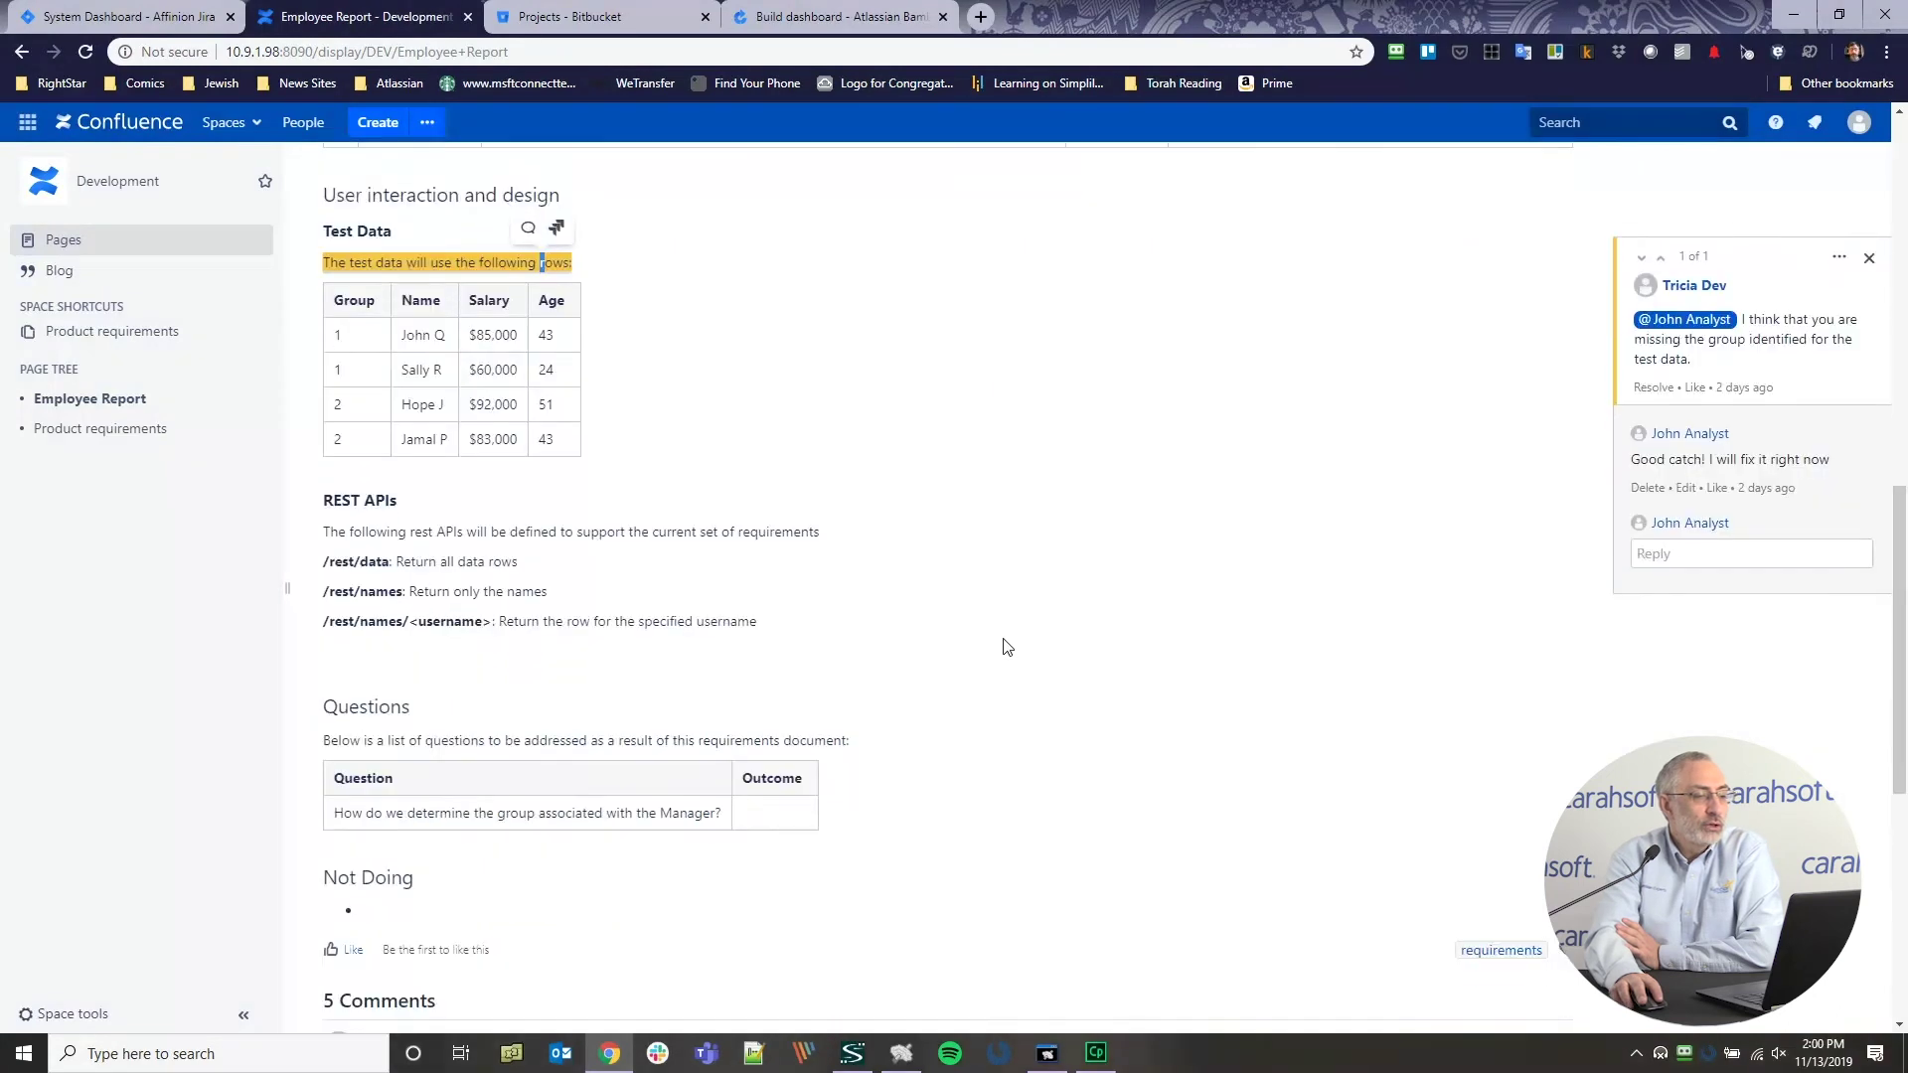
Examine the page comments, the inline comment on the test data, and the REST APIs and Requirements sections again.
scroll(1004, 647, down, 6)
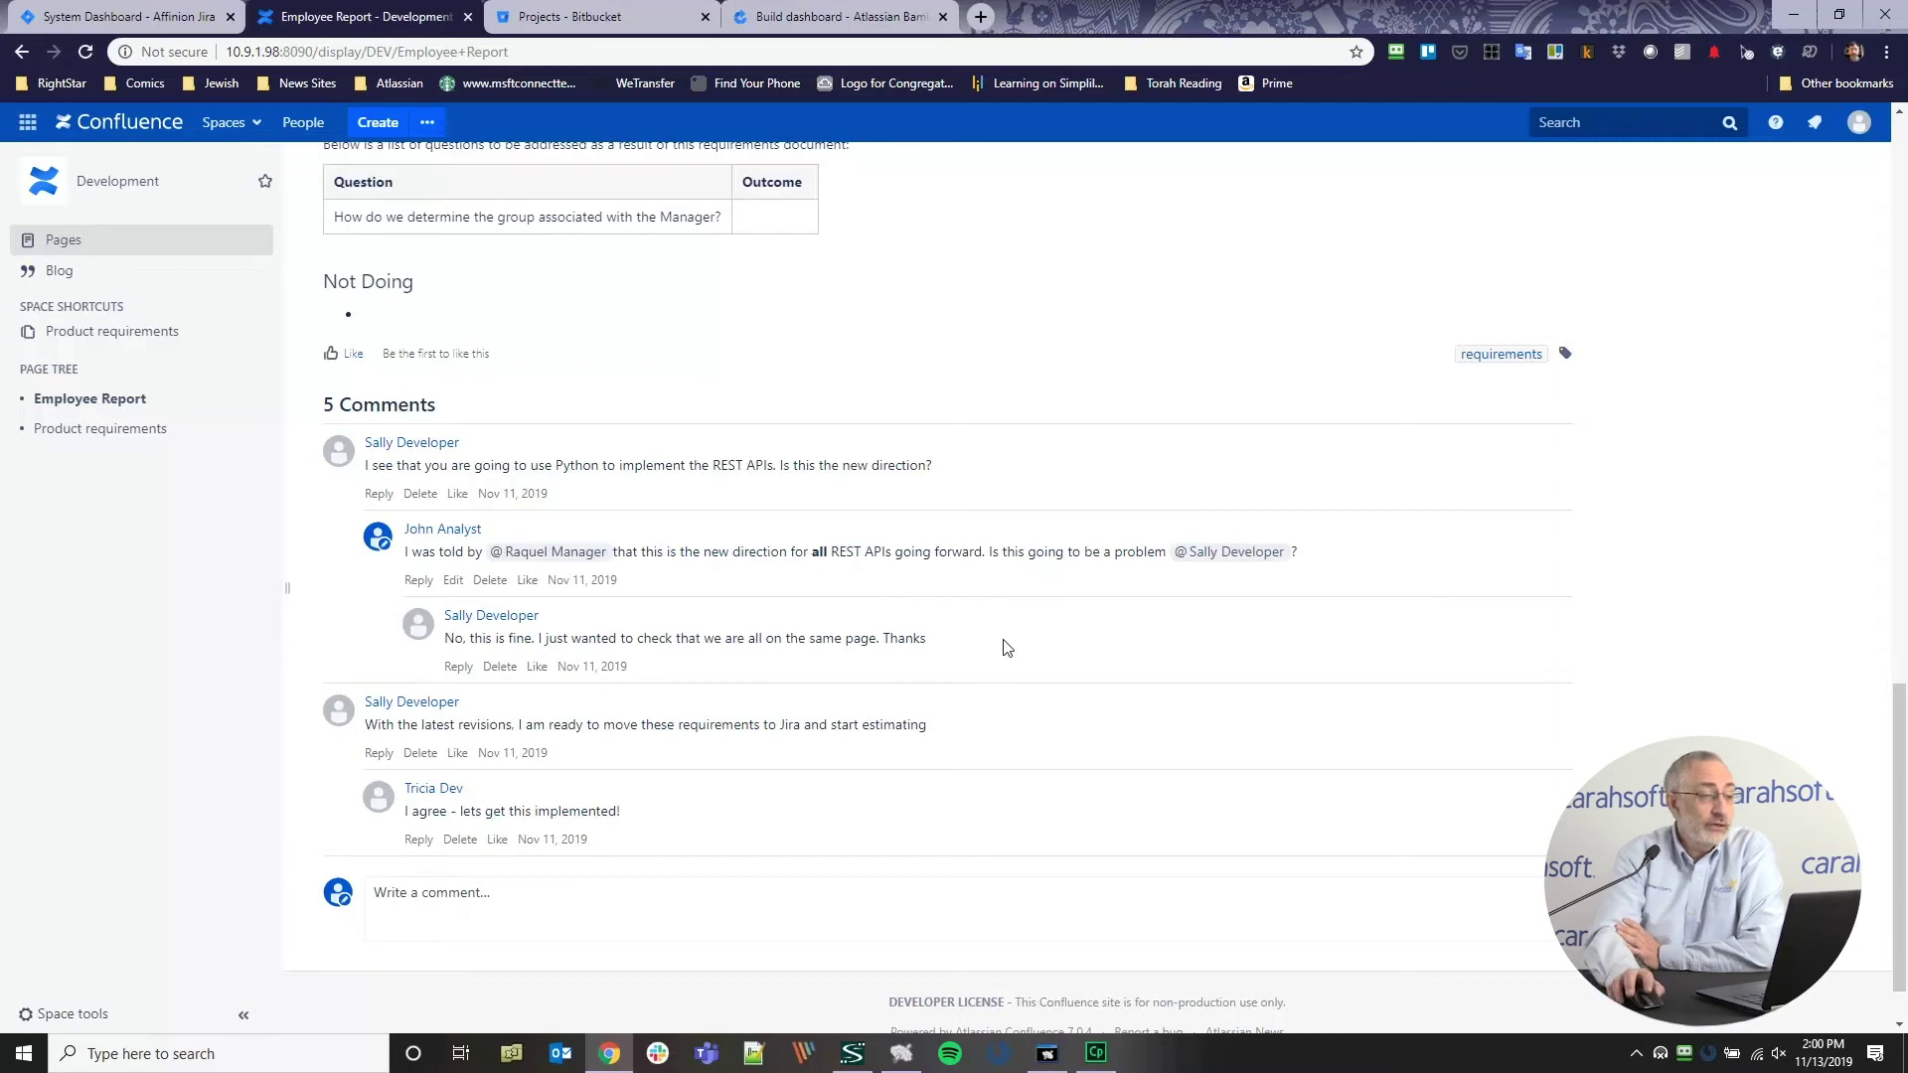
scroll(1004, 646, up, 3)
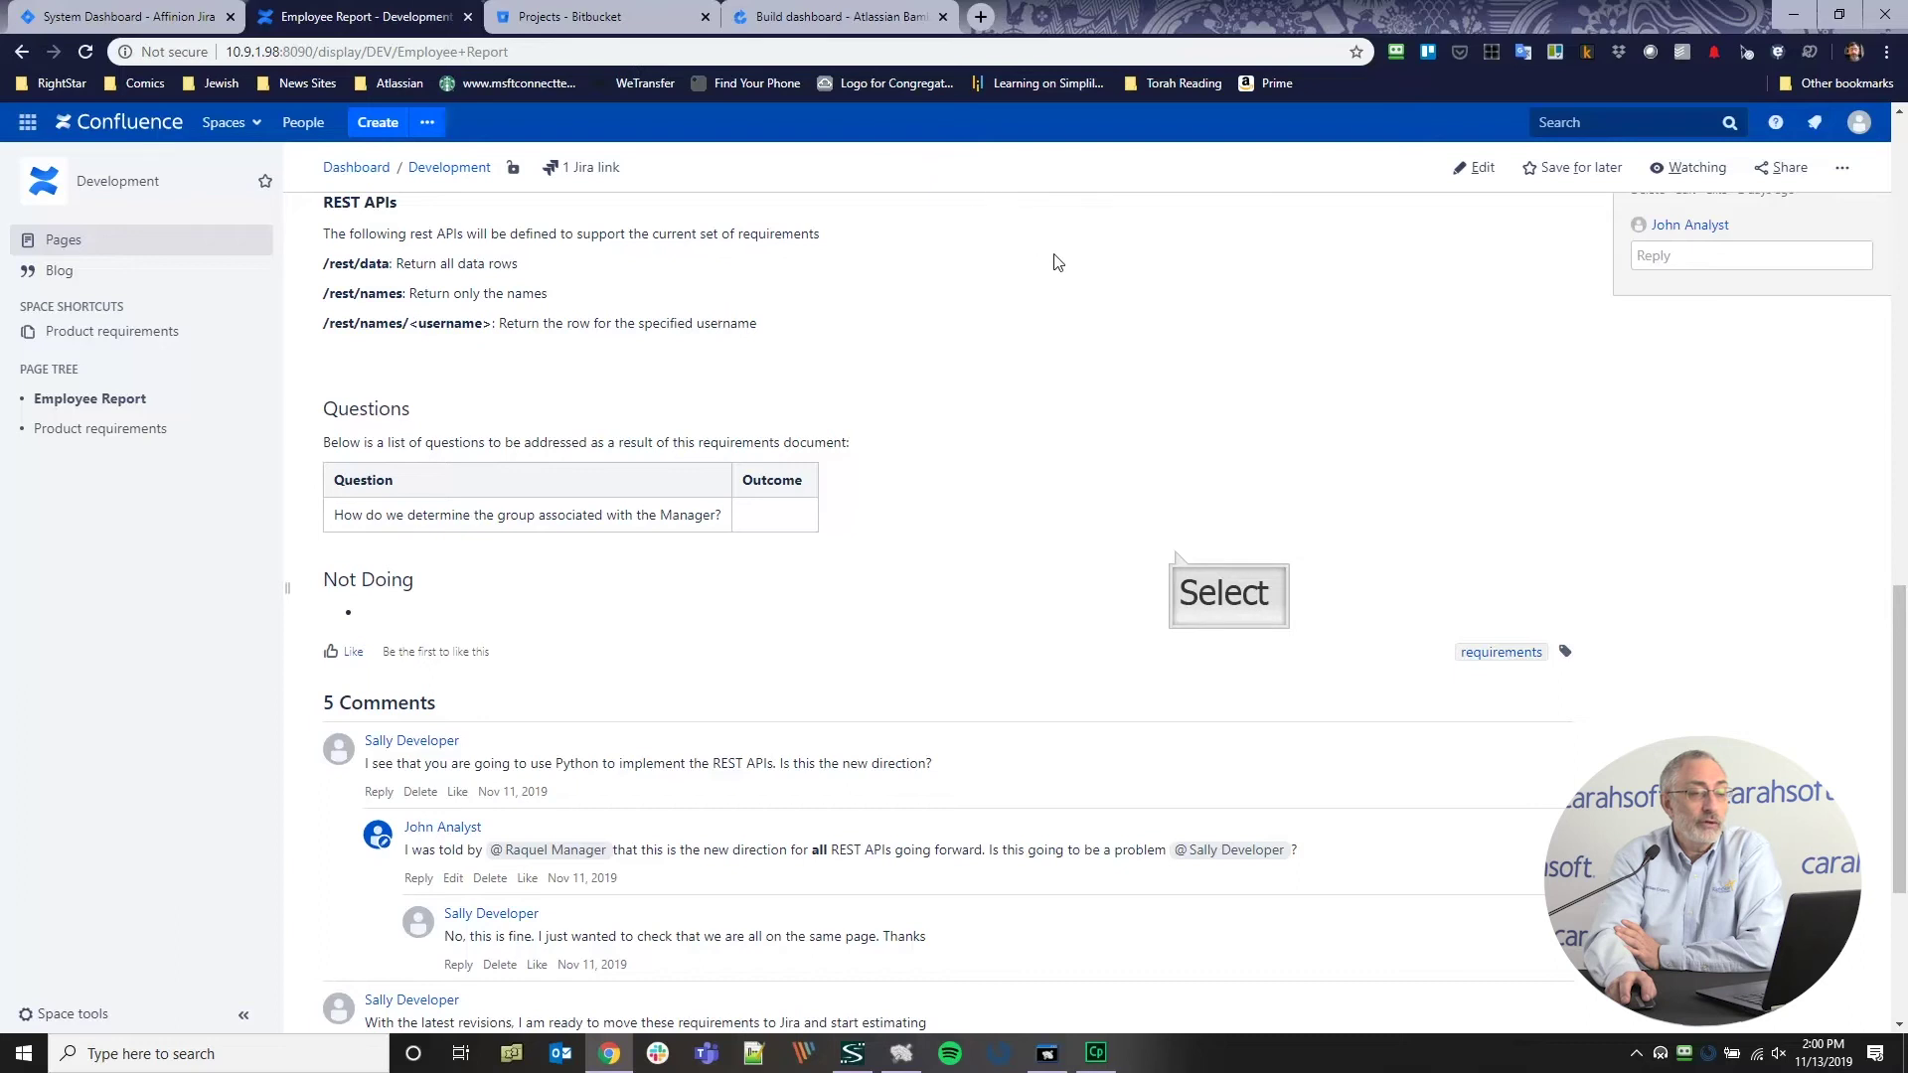
middle_click(1175, 550)
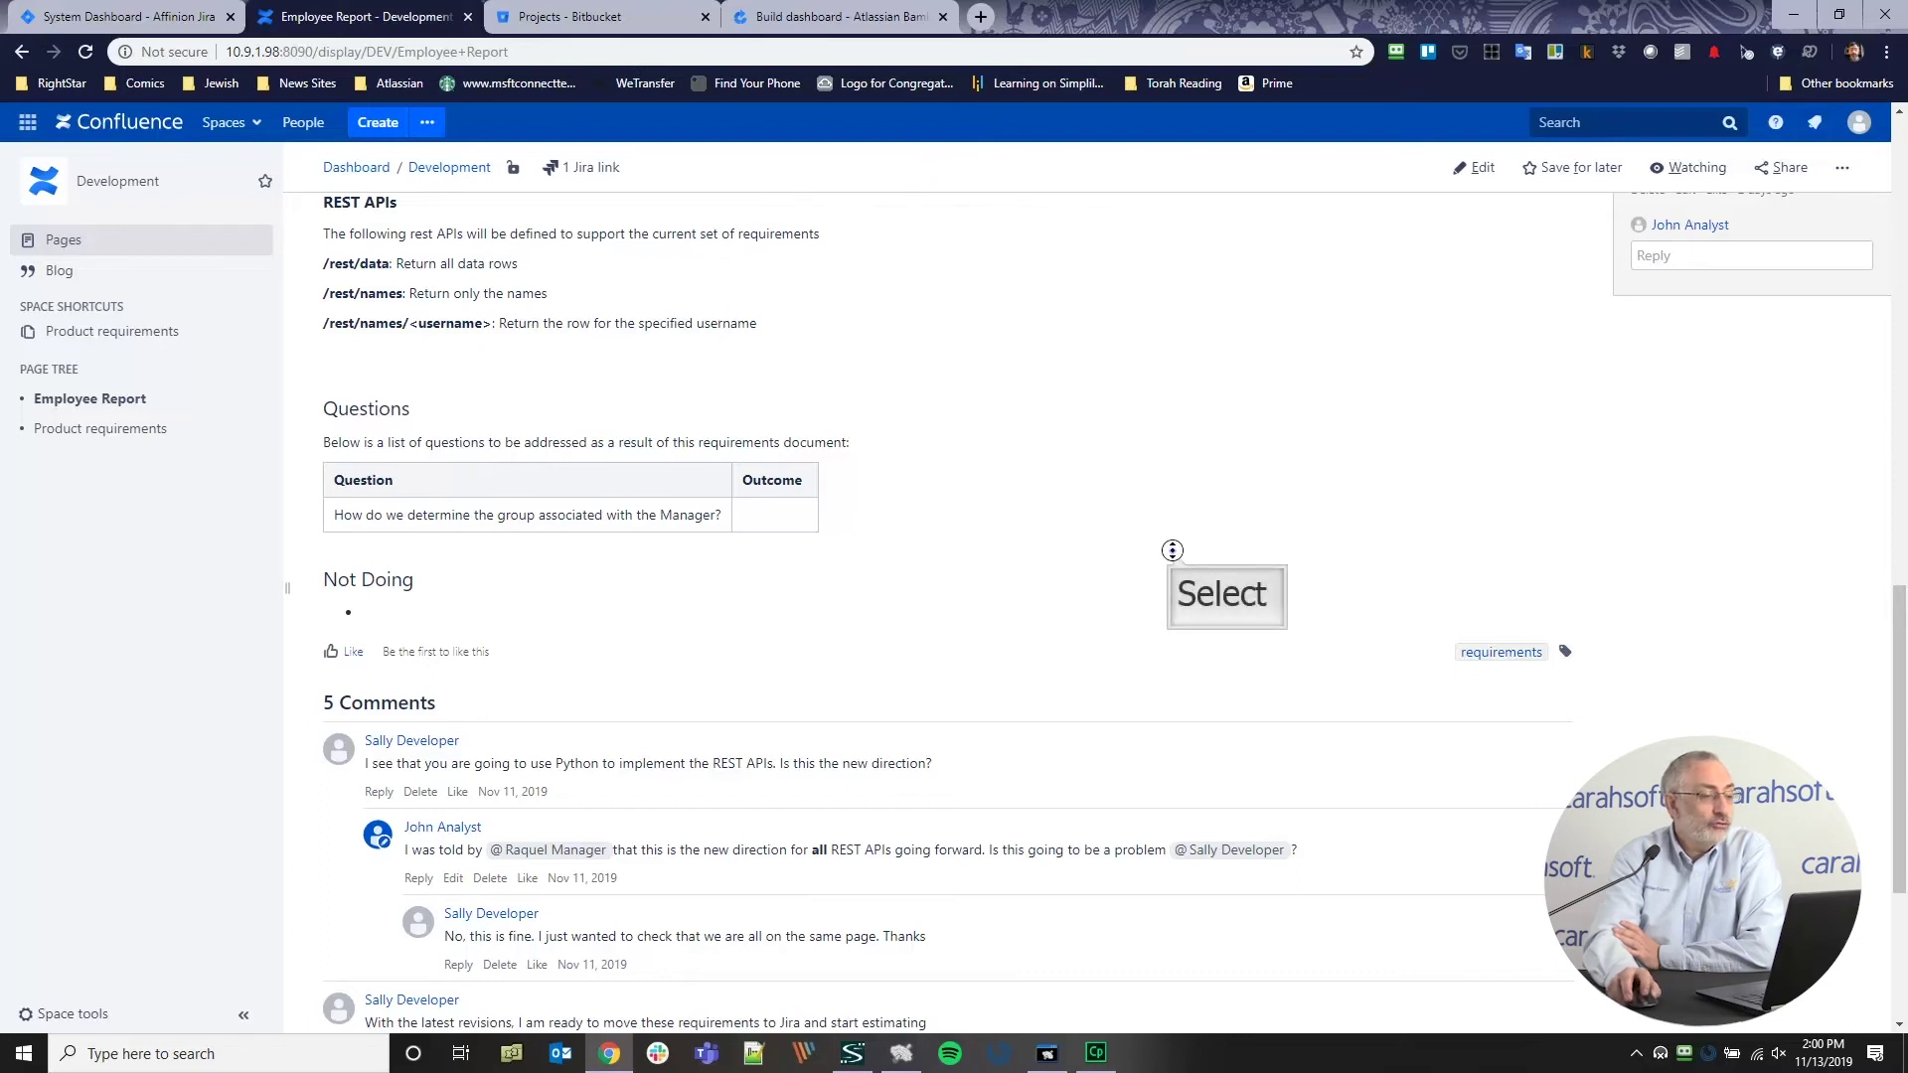
click(1176, 563)
scroll(1177, 563, down, 3)
scroll(1177, 561, up, 8)
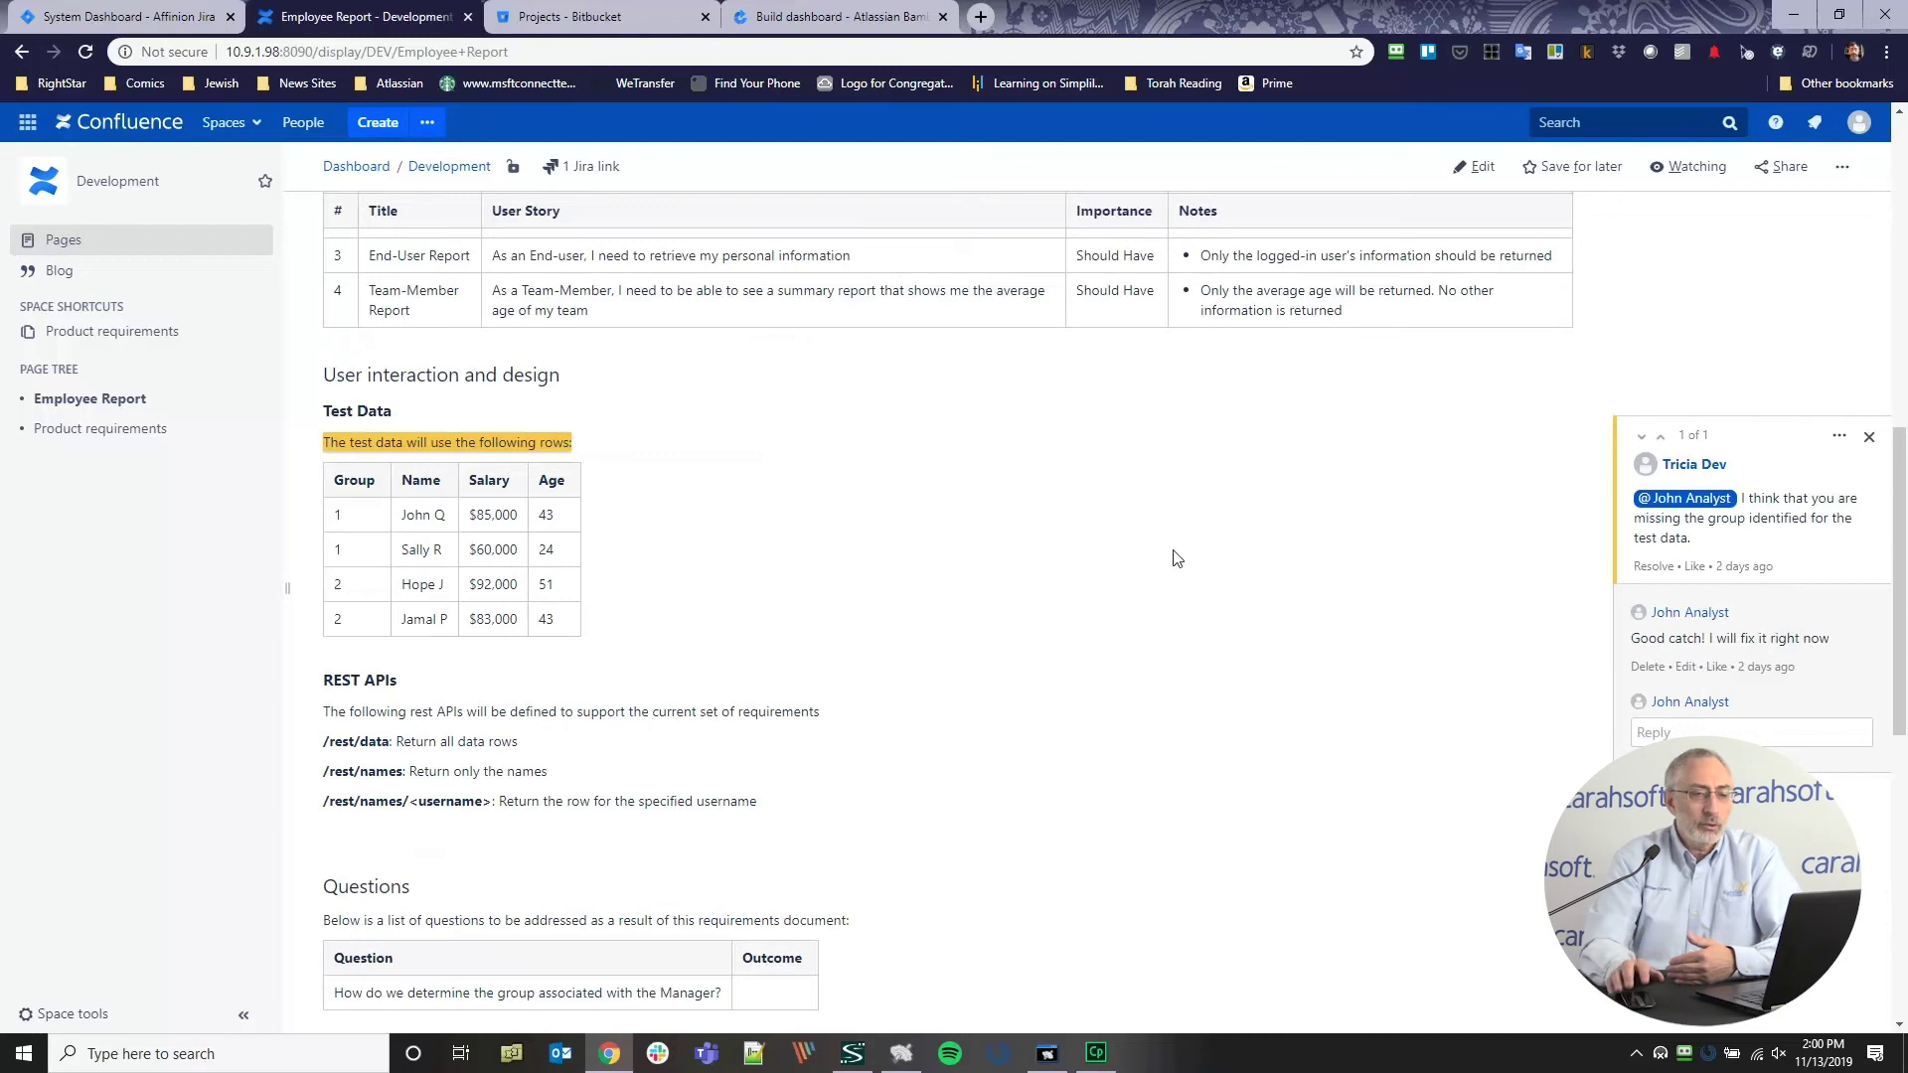
scroll(1175, 558, up, 6)
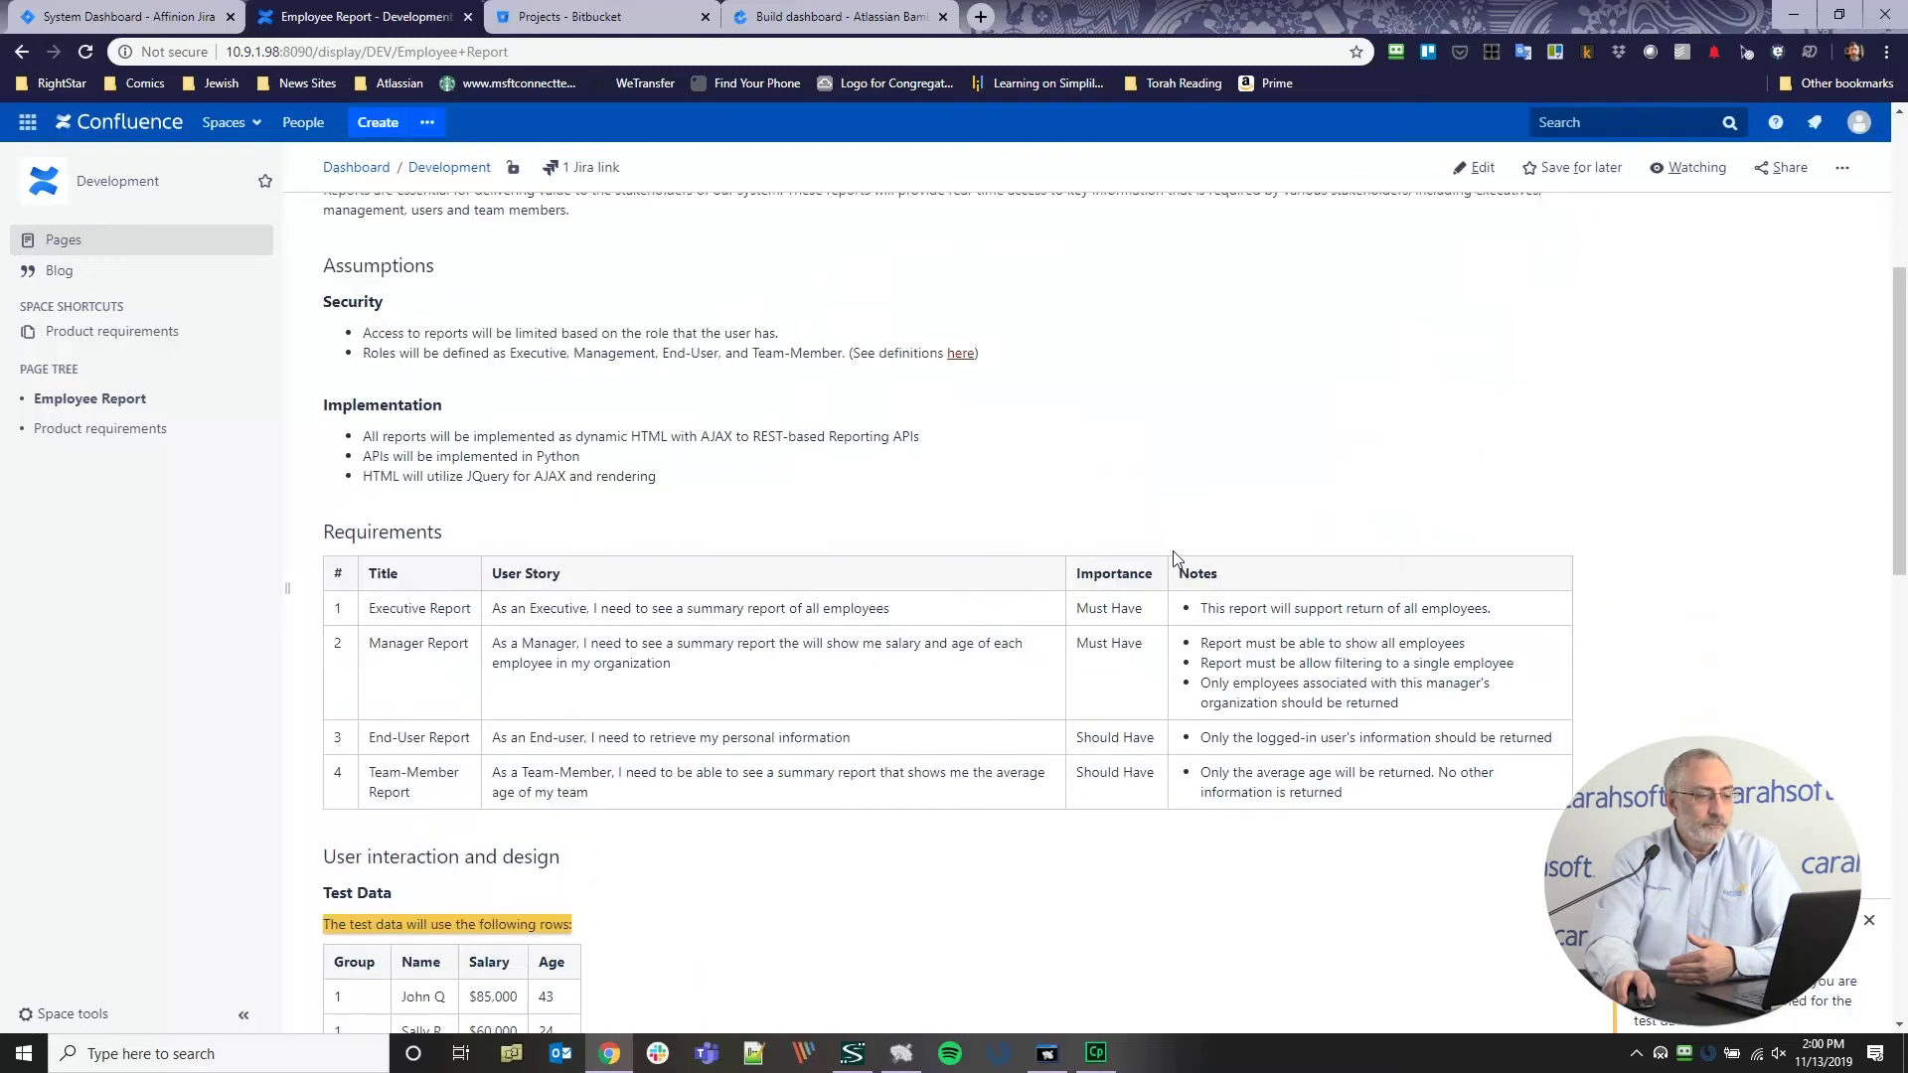
scroll(1175, 557, up, 1)
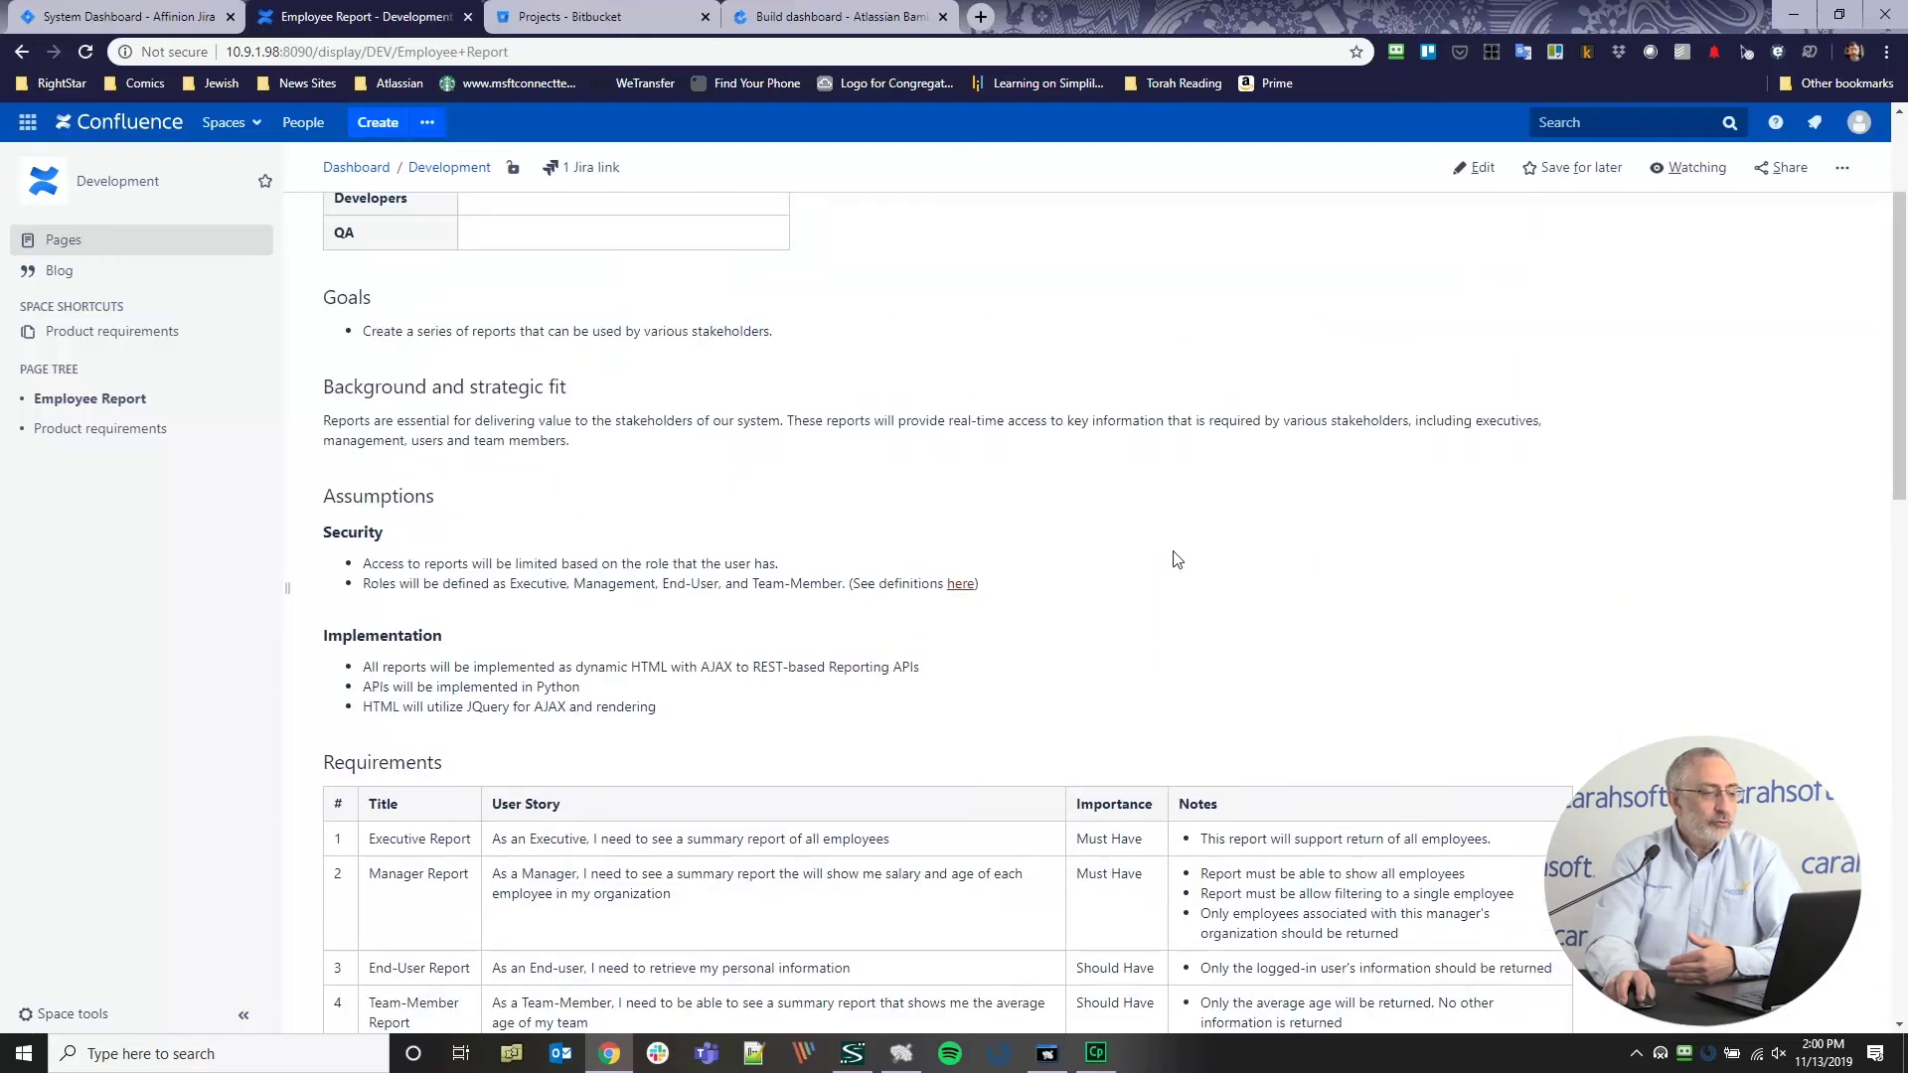
scroll(1183, 573, down, 5)
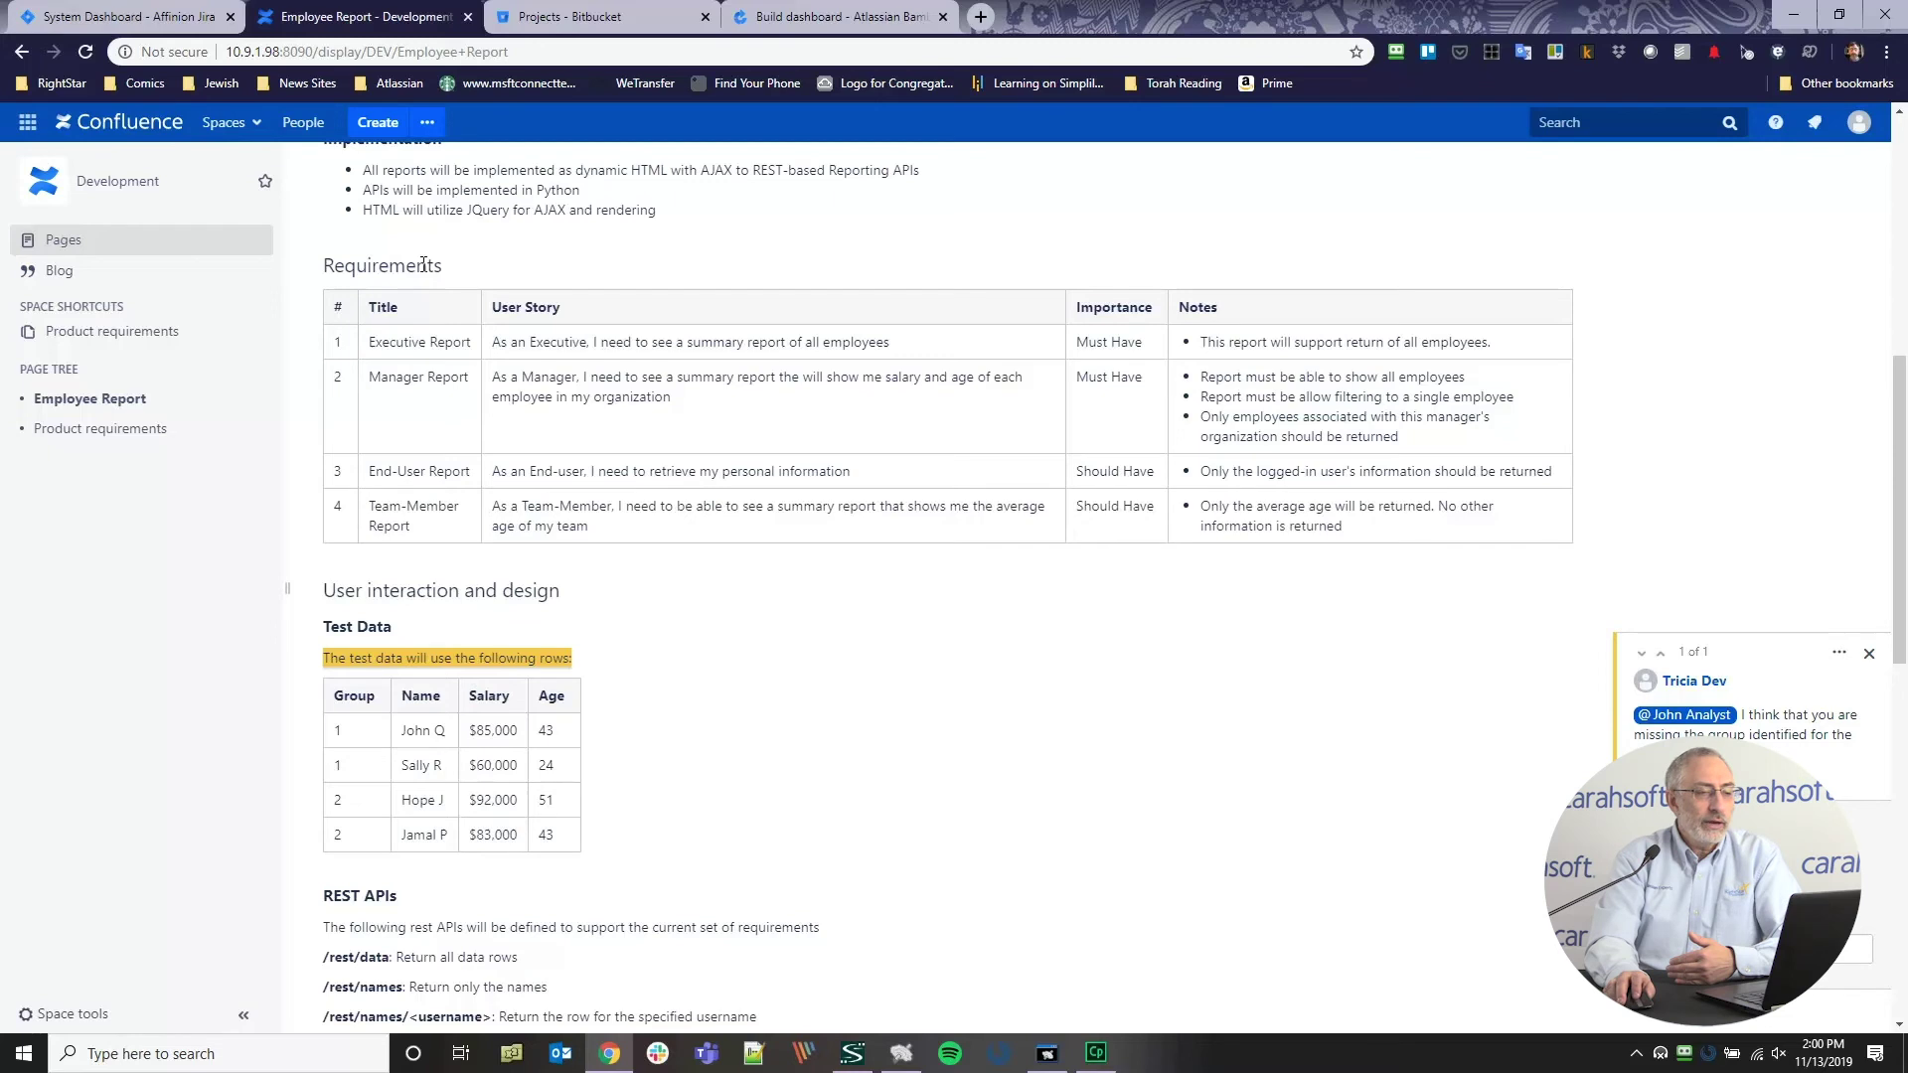
scroll(1172, 549, down, 7)
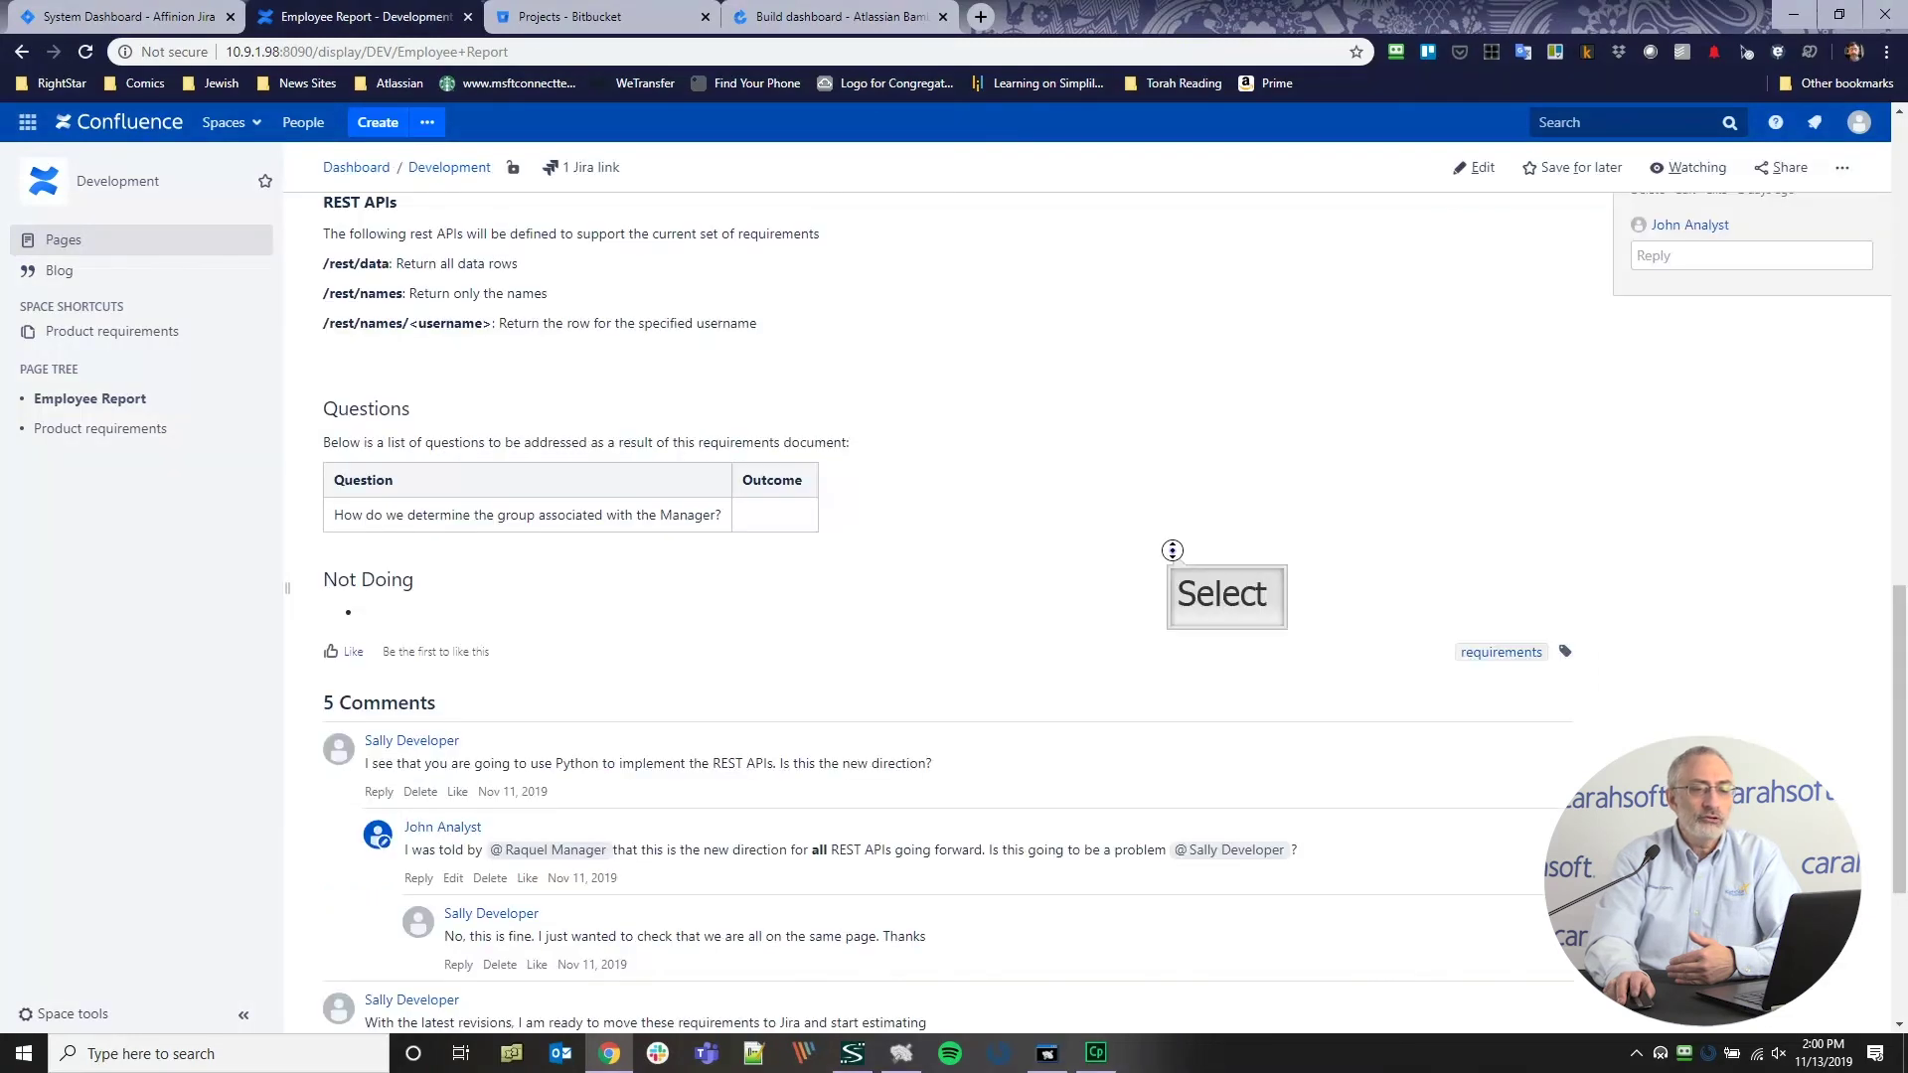
scroll(1176, 549, down, 3)
scroll(1175, 555, up, 4)
scroll(1175, 558, up, 10)
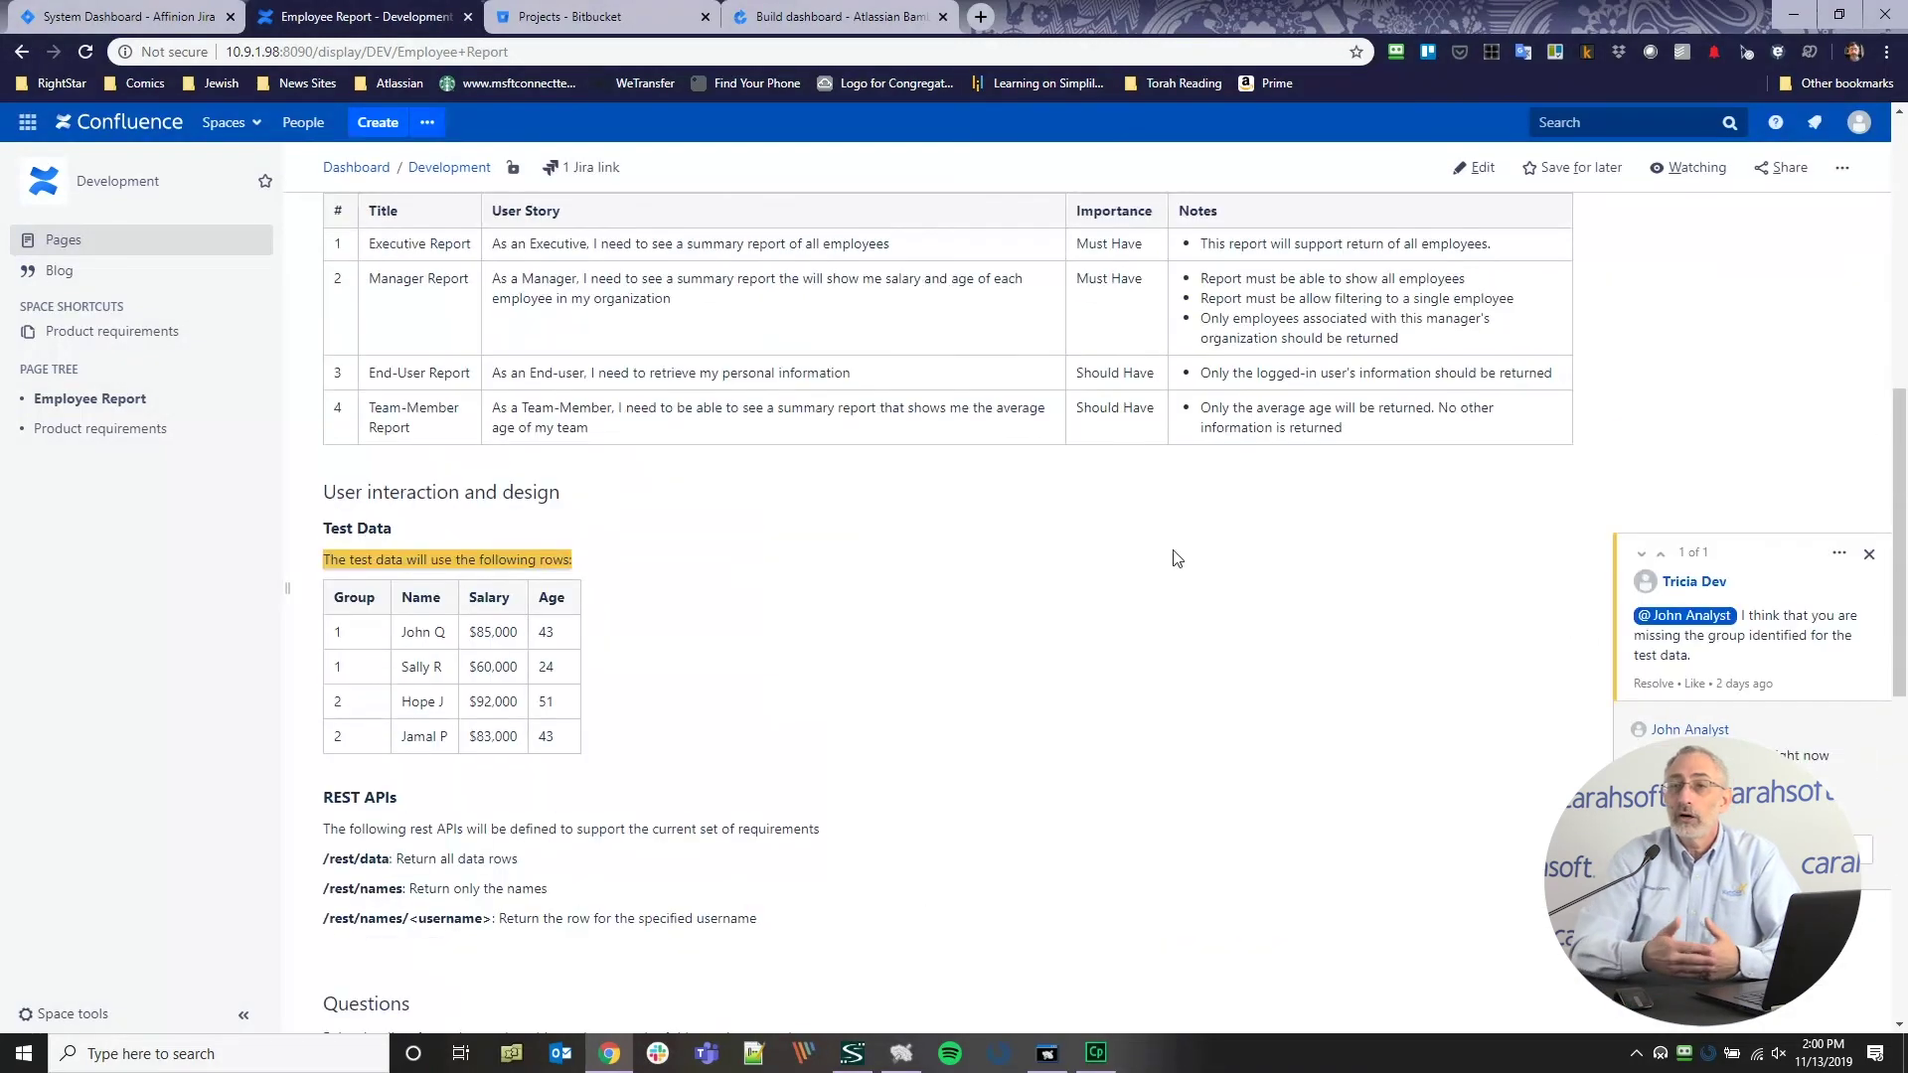
scroll(1174, 558, up, 2)
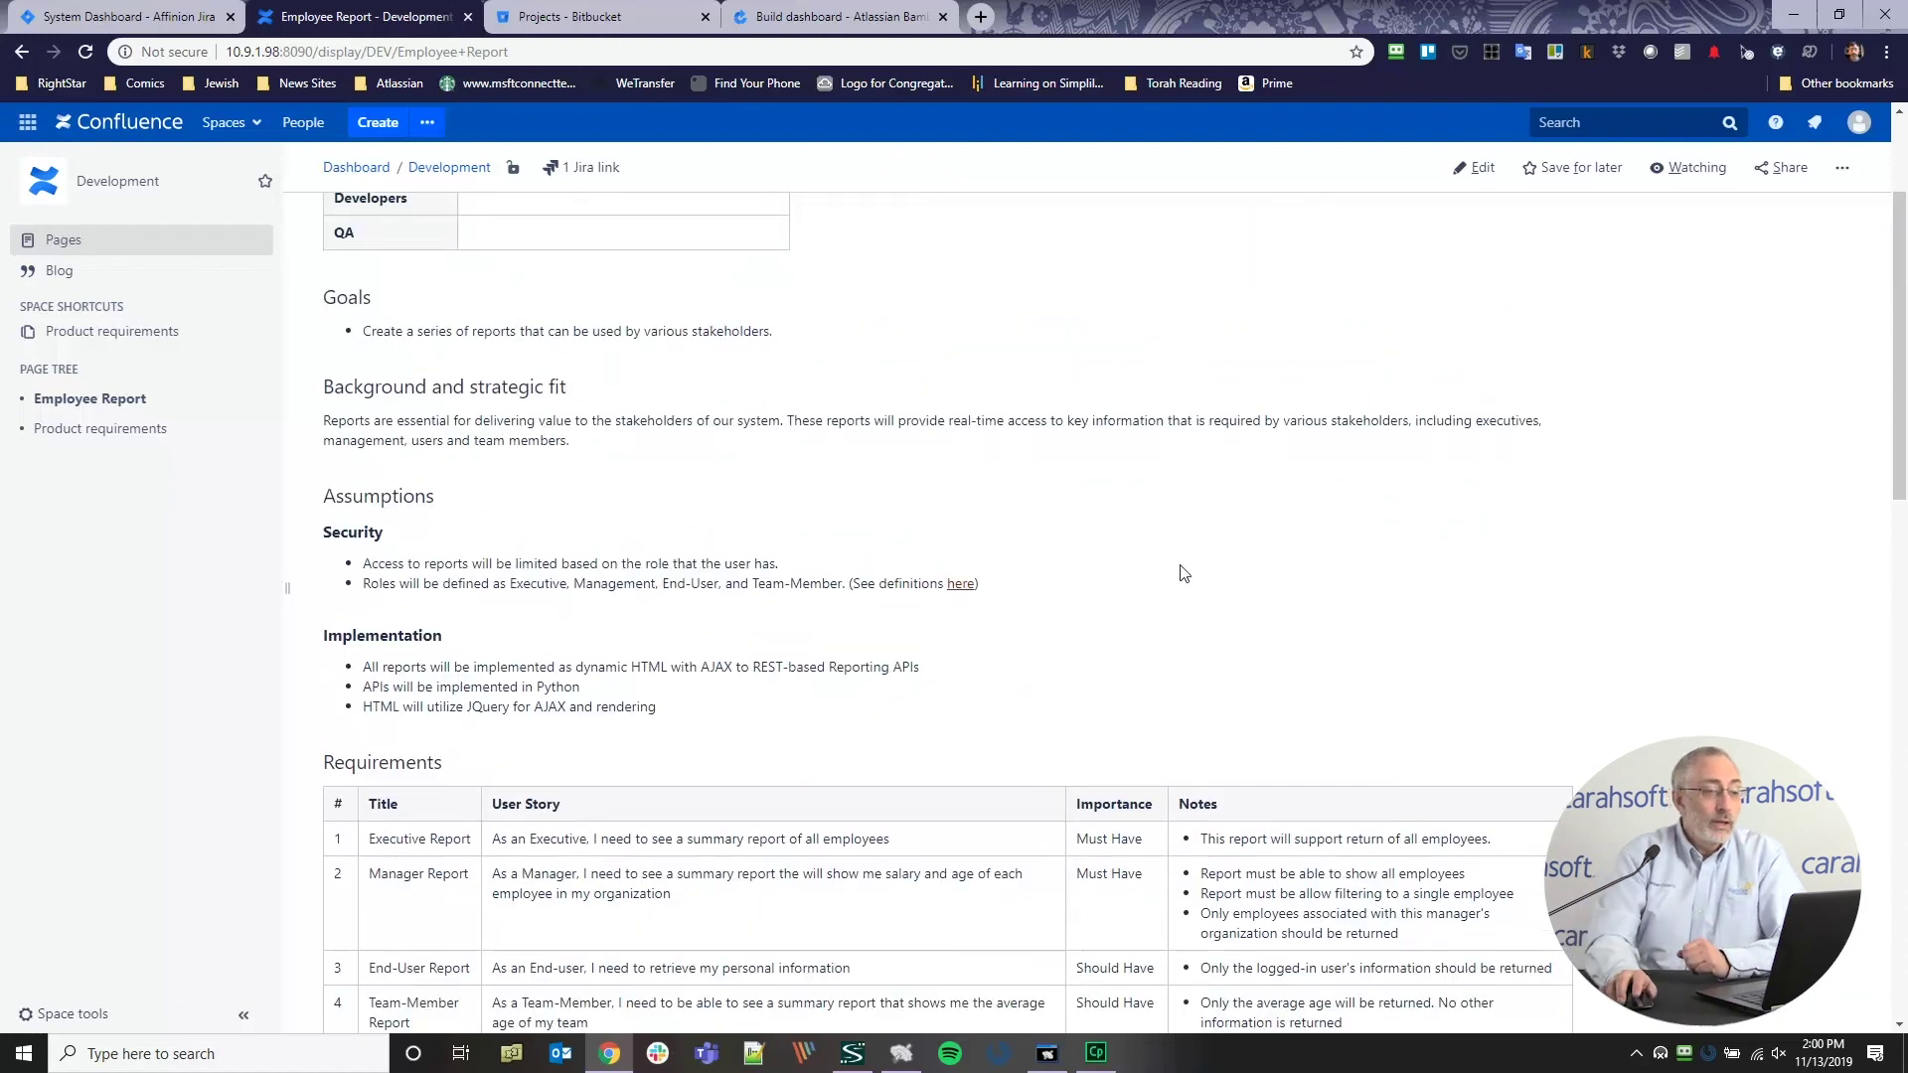
Create Jira stories from all rows of the Requirements table in the DevOps Implementation project, linked to epic DIP-24, and check the table.
scroll(1182, 573, down, 5)
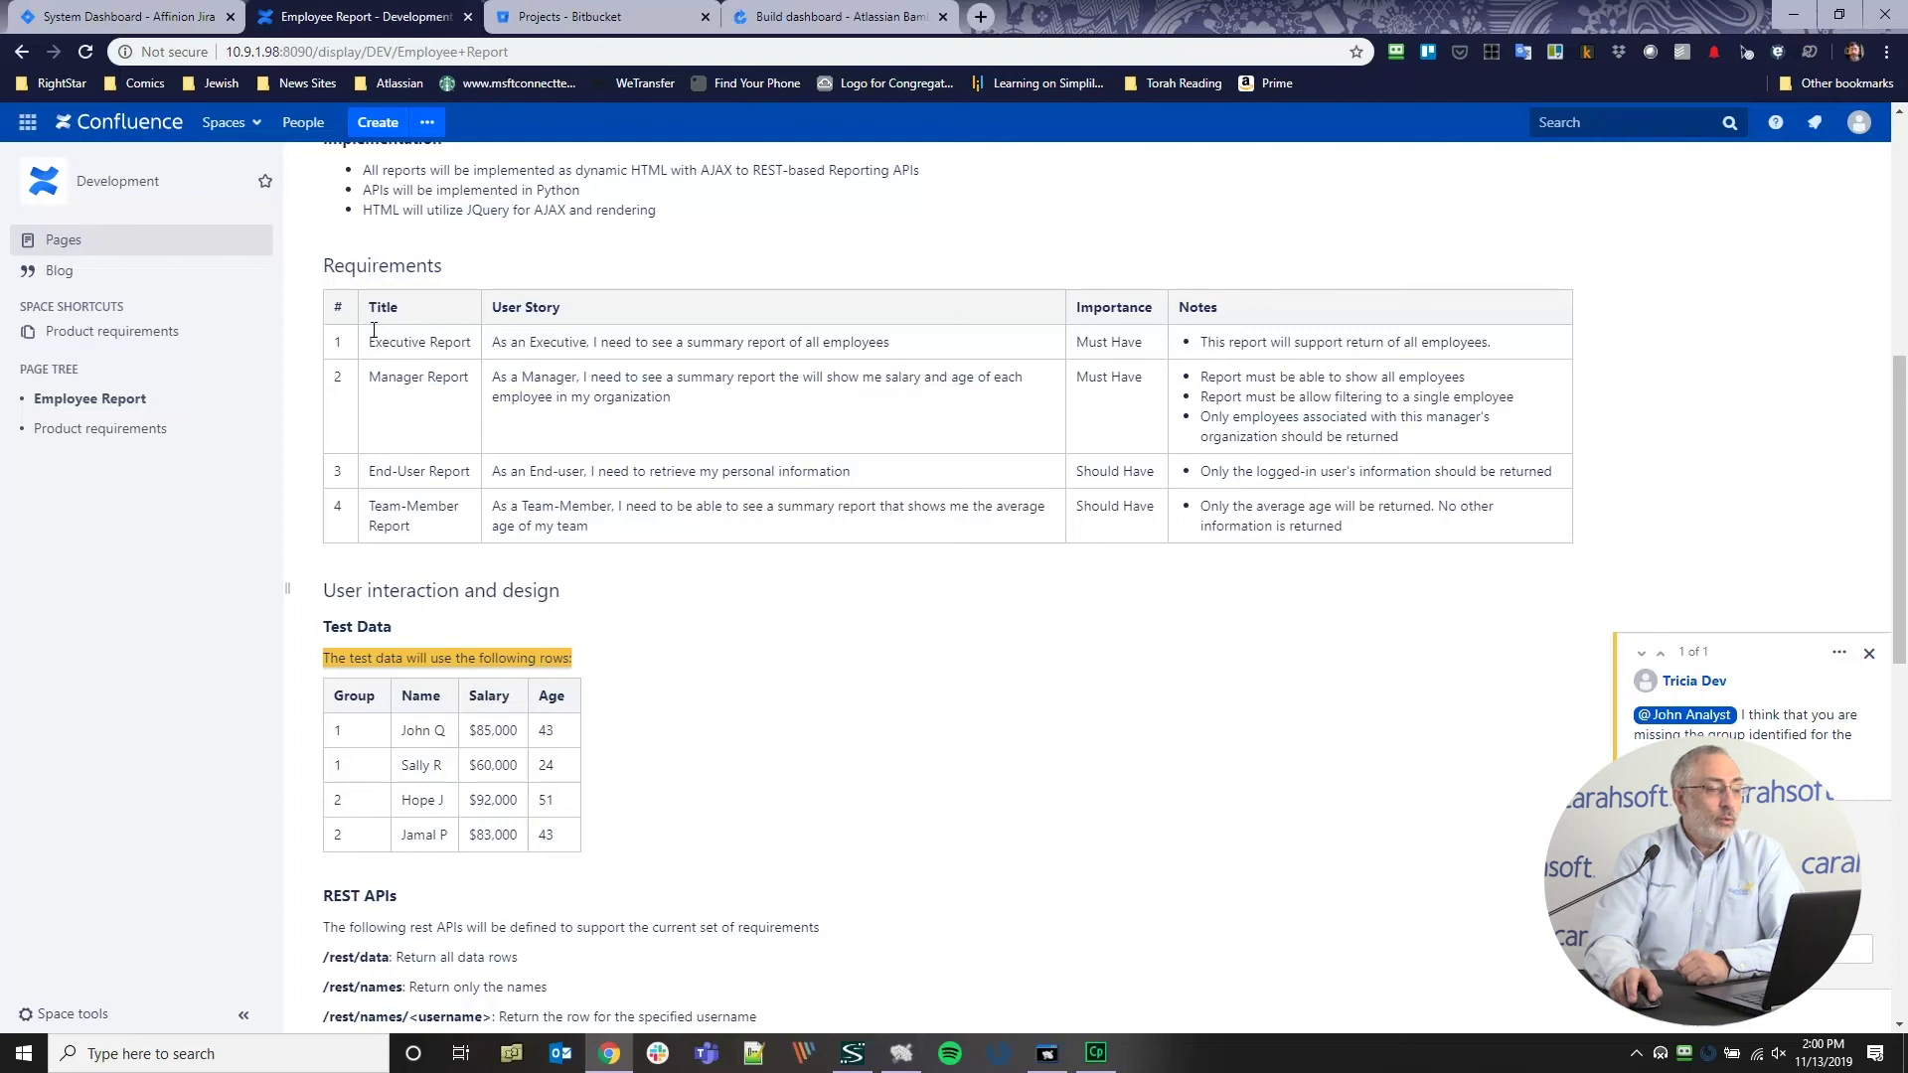
drag(375, 341, 469, 339)
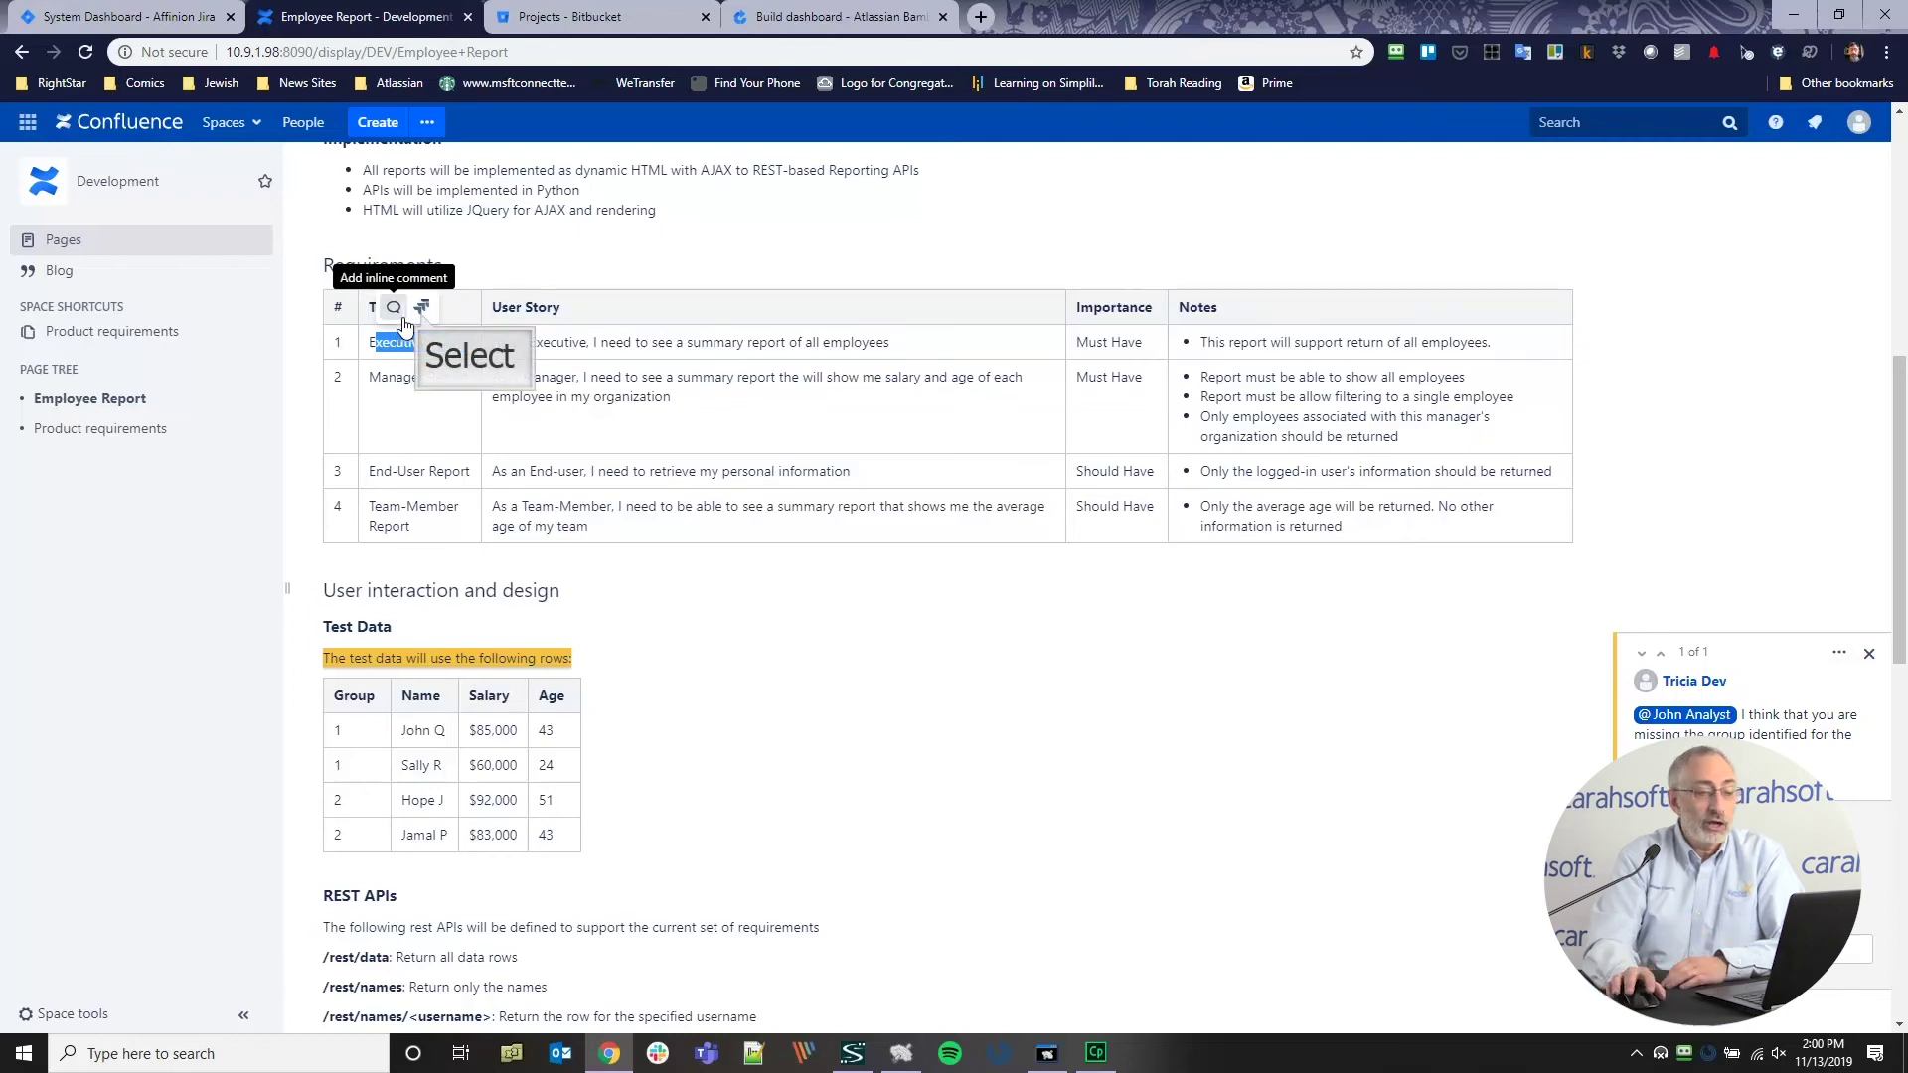
click(421, 307)
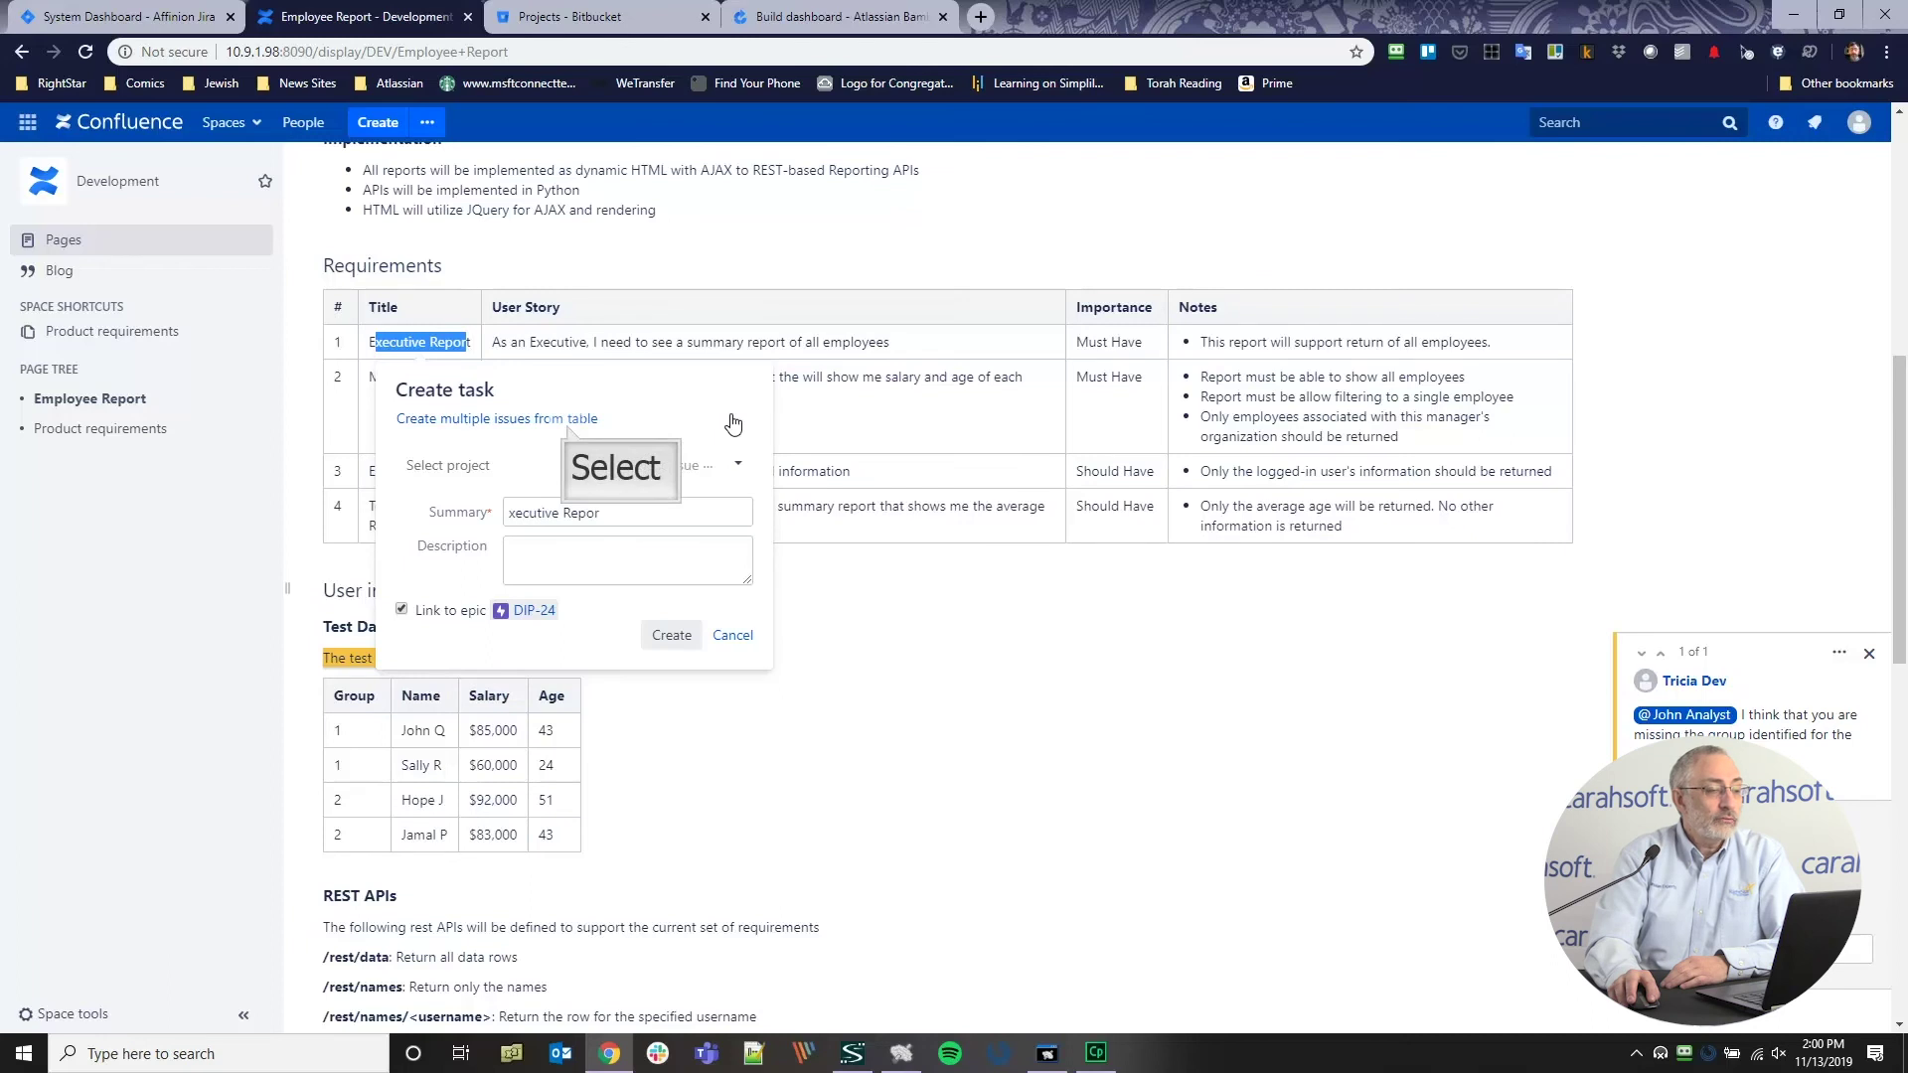
click(567, 419)
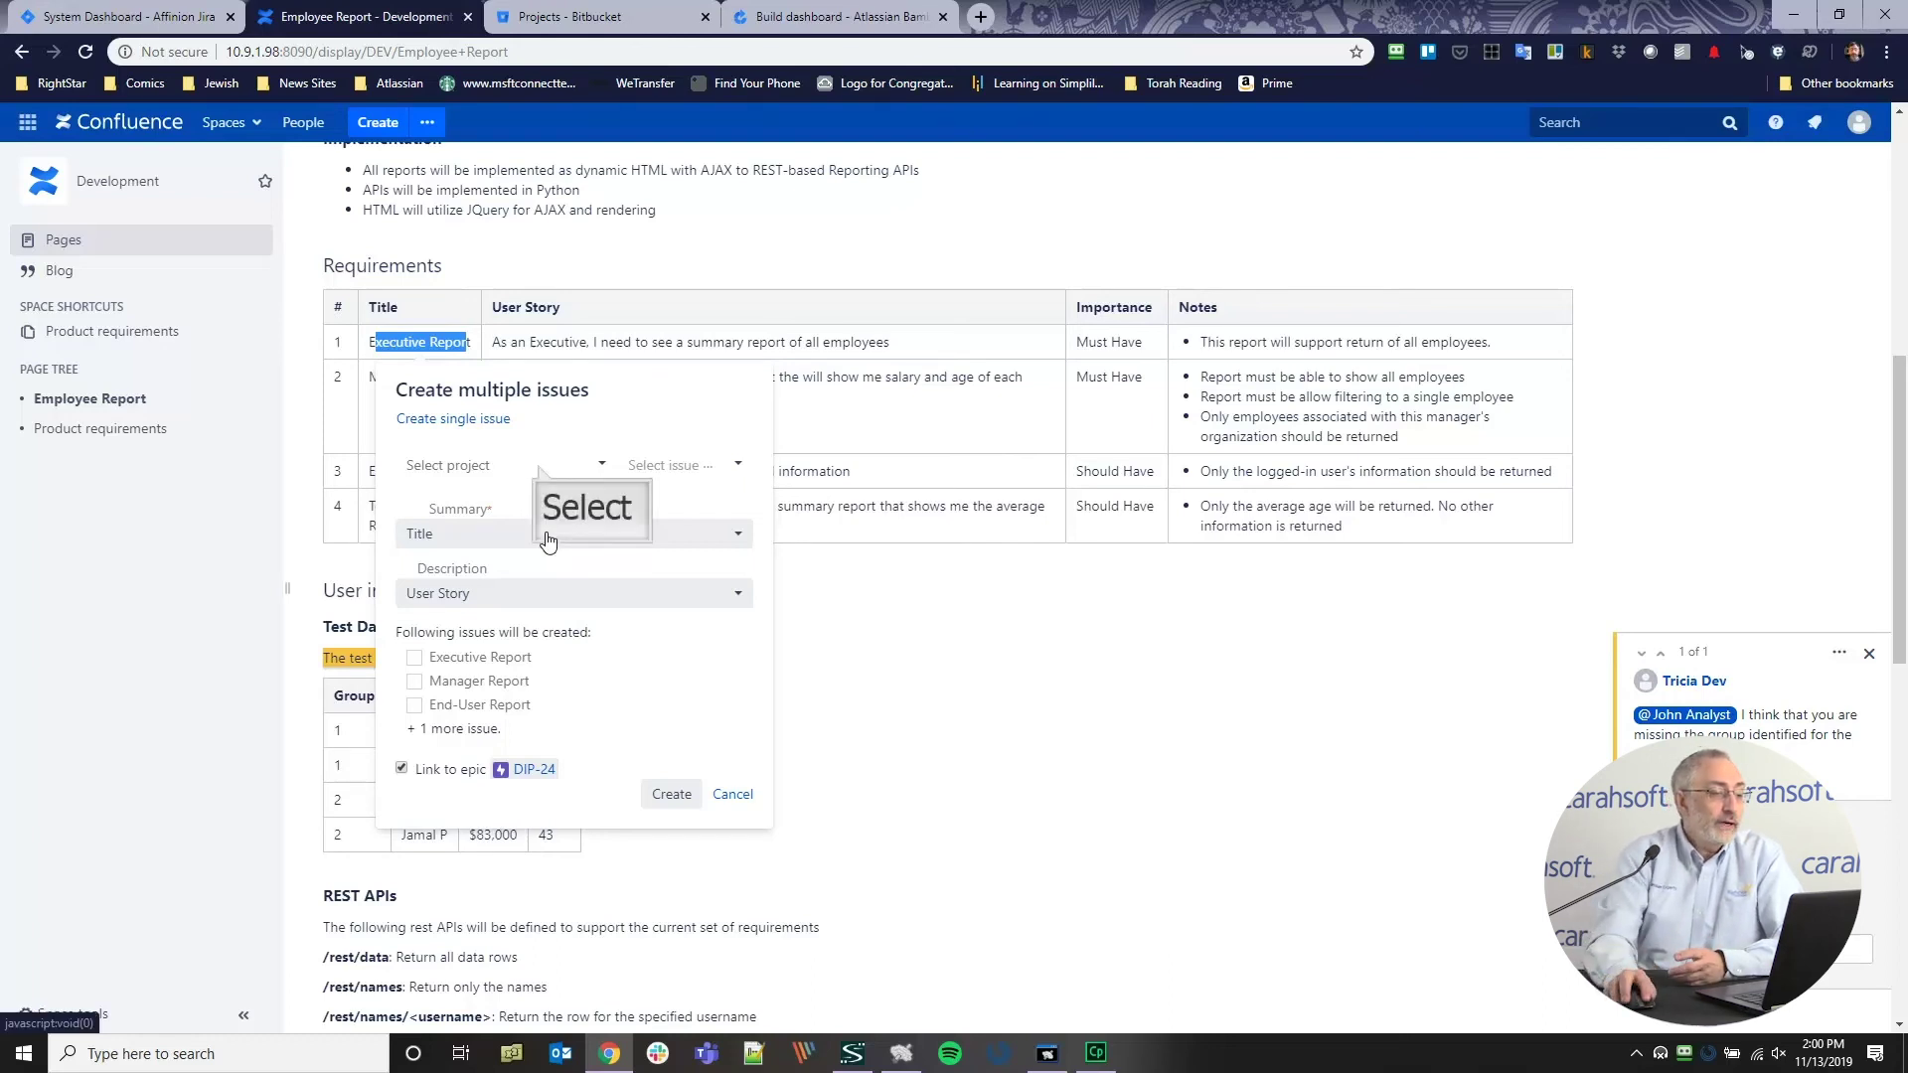
click(539, 467)
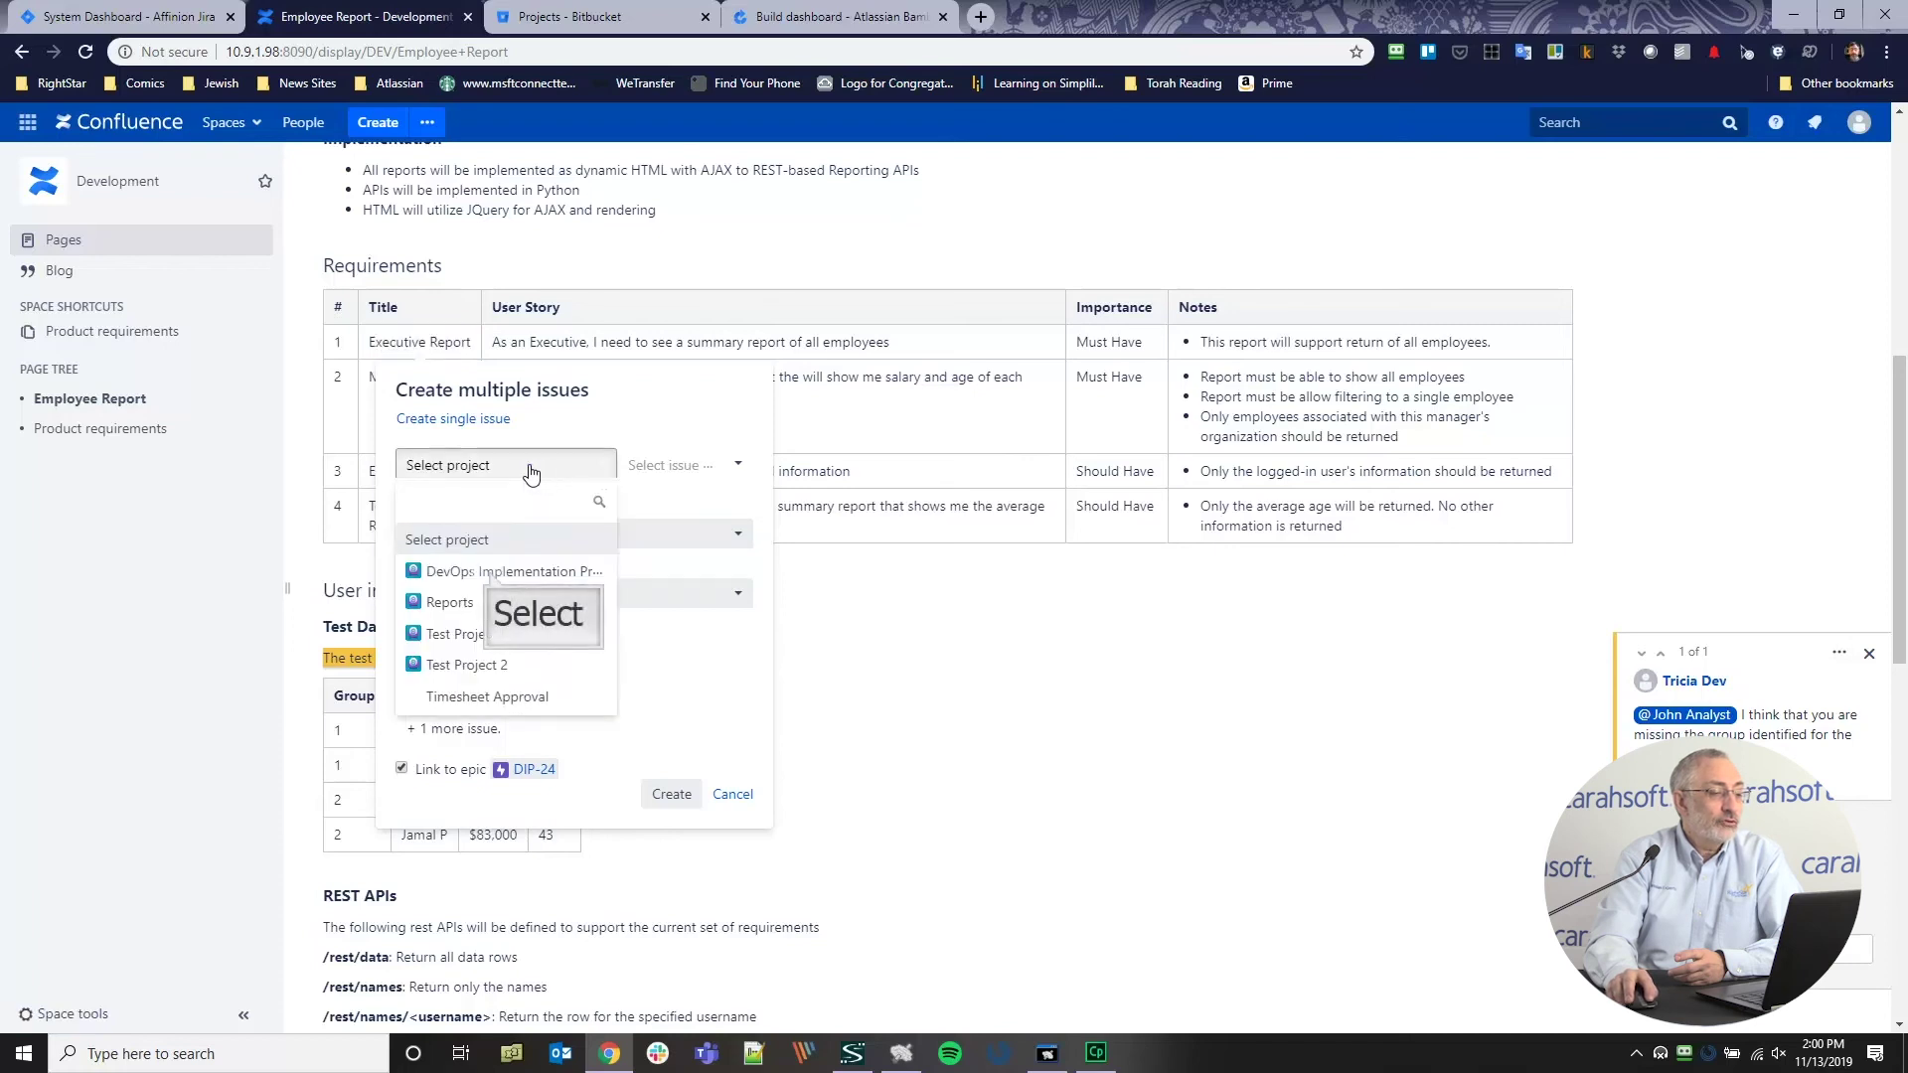
click(492, 572)
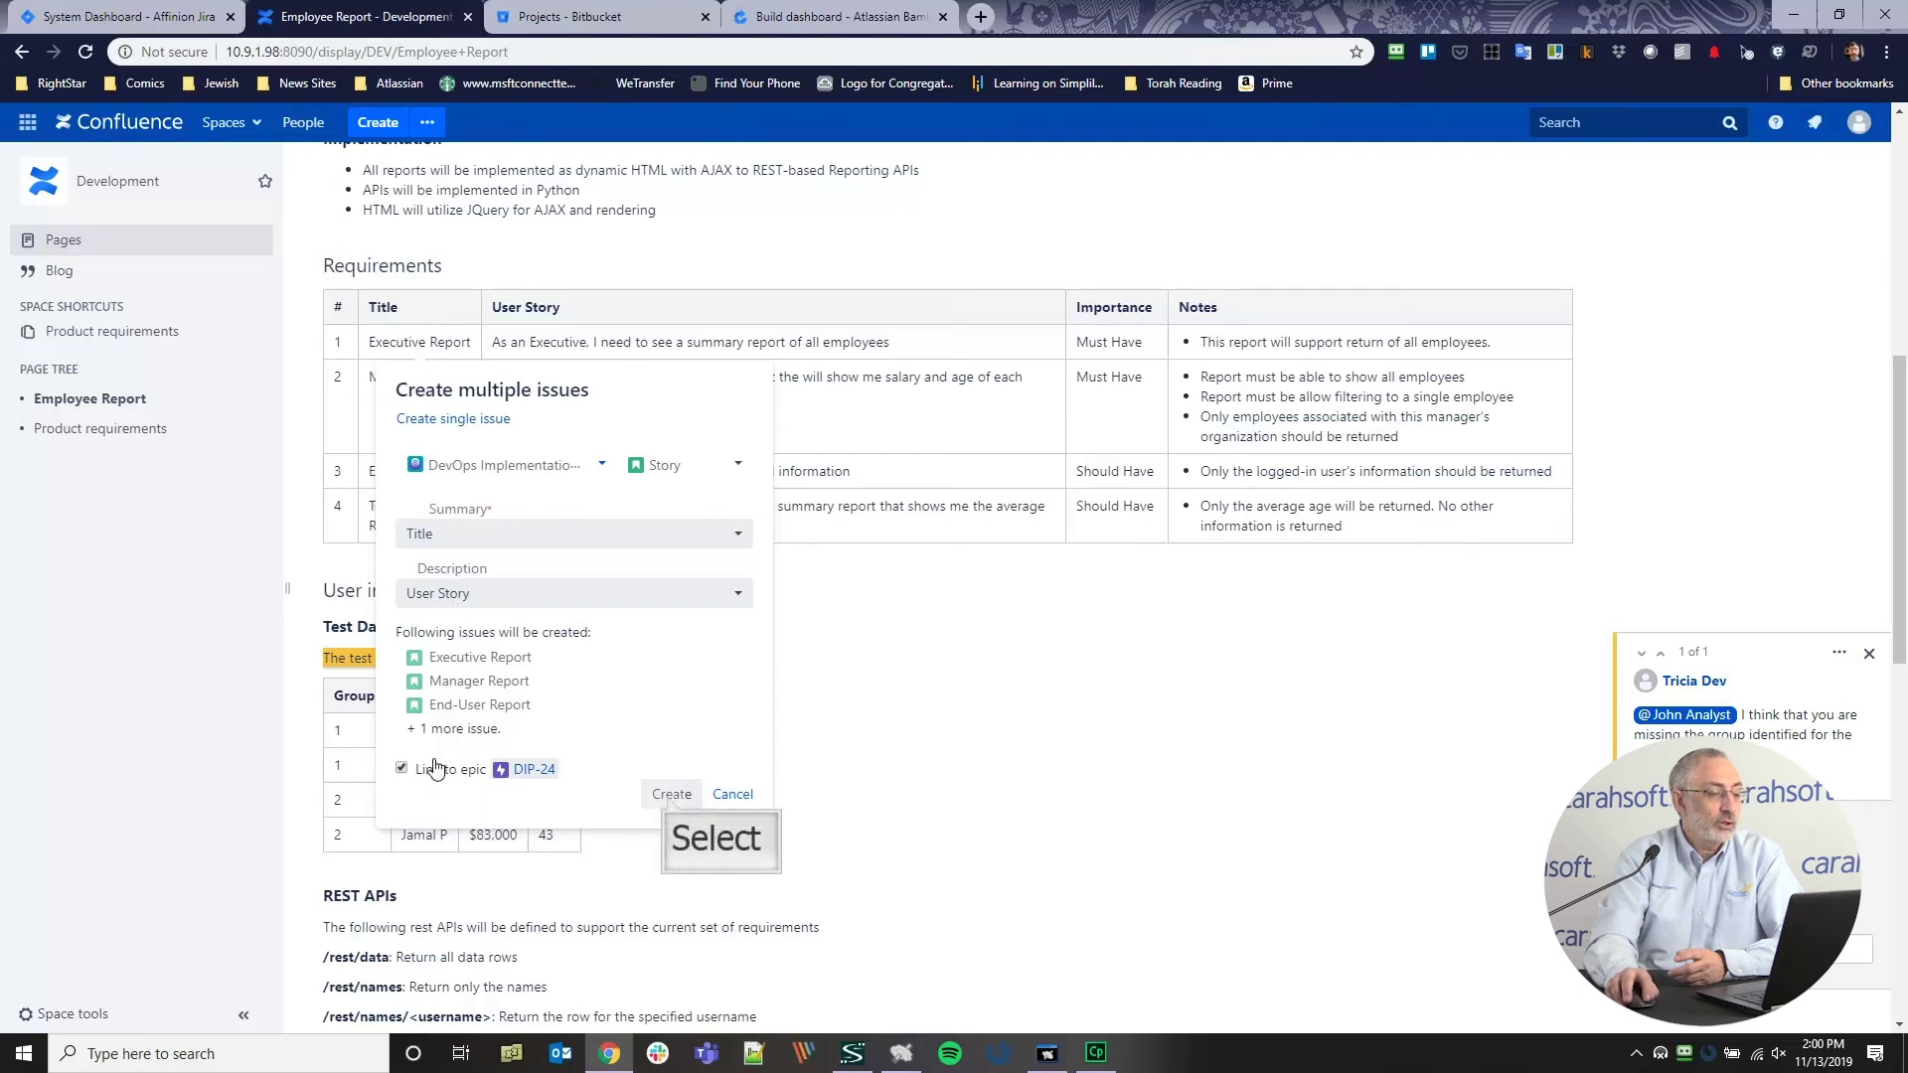
click(670, 795)
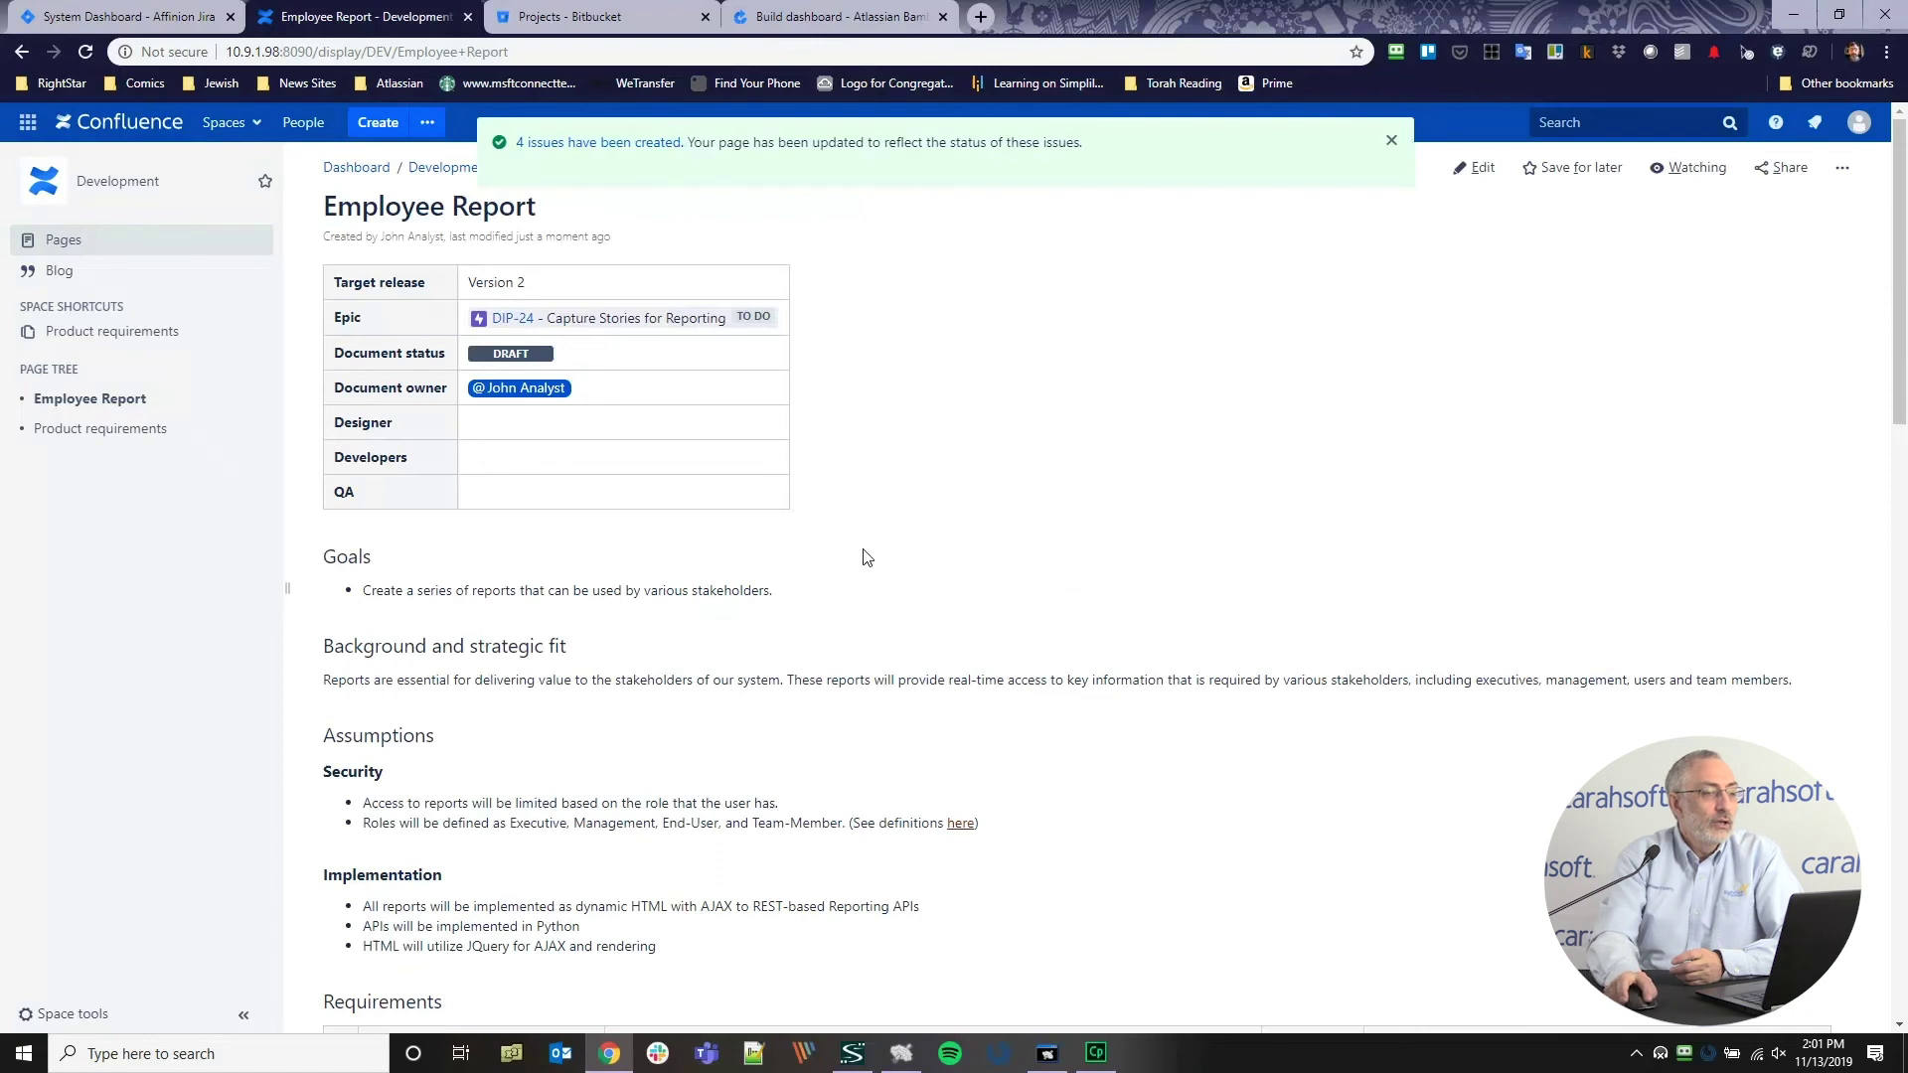
scroll(866, 557, down, 5)
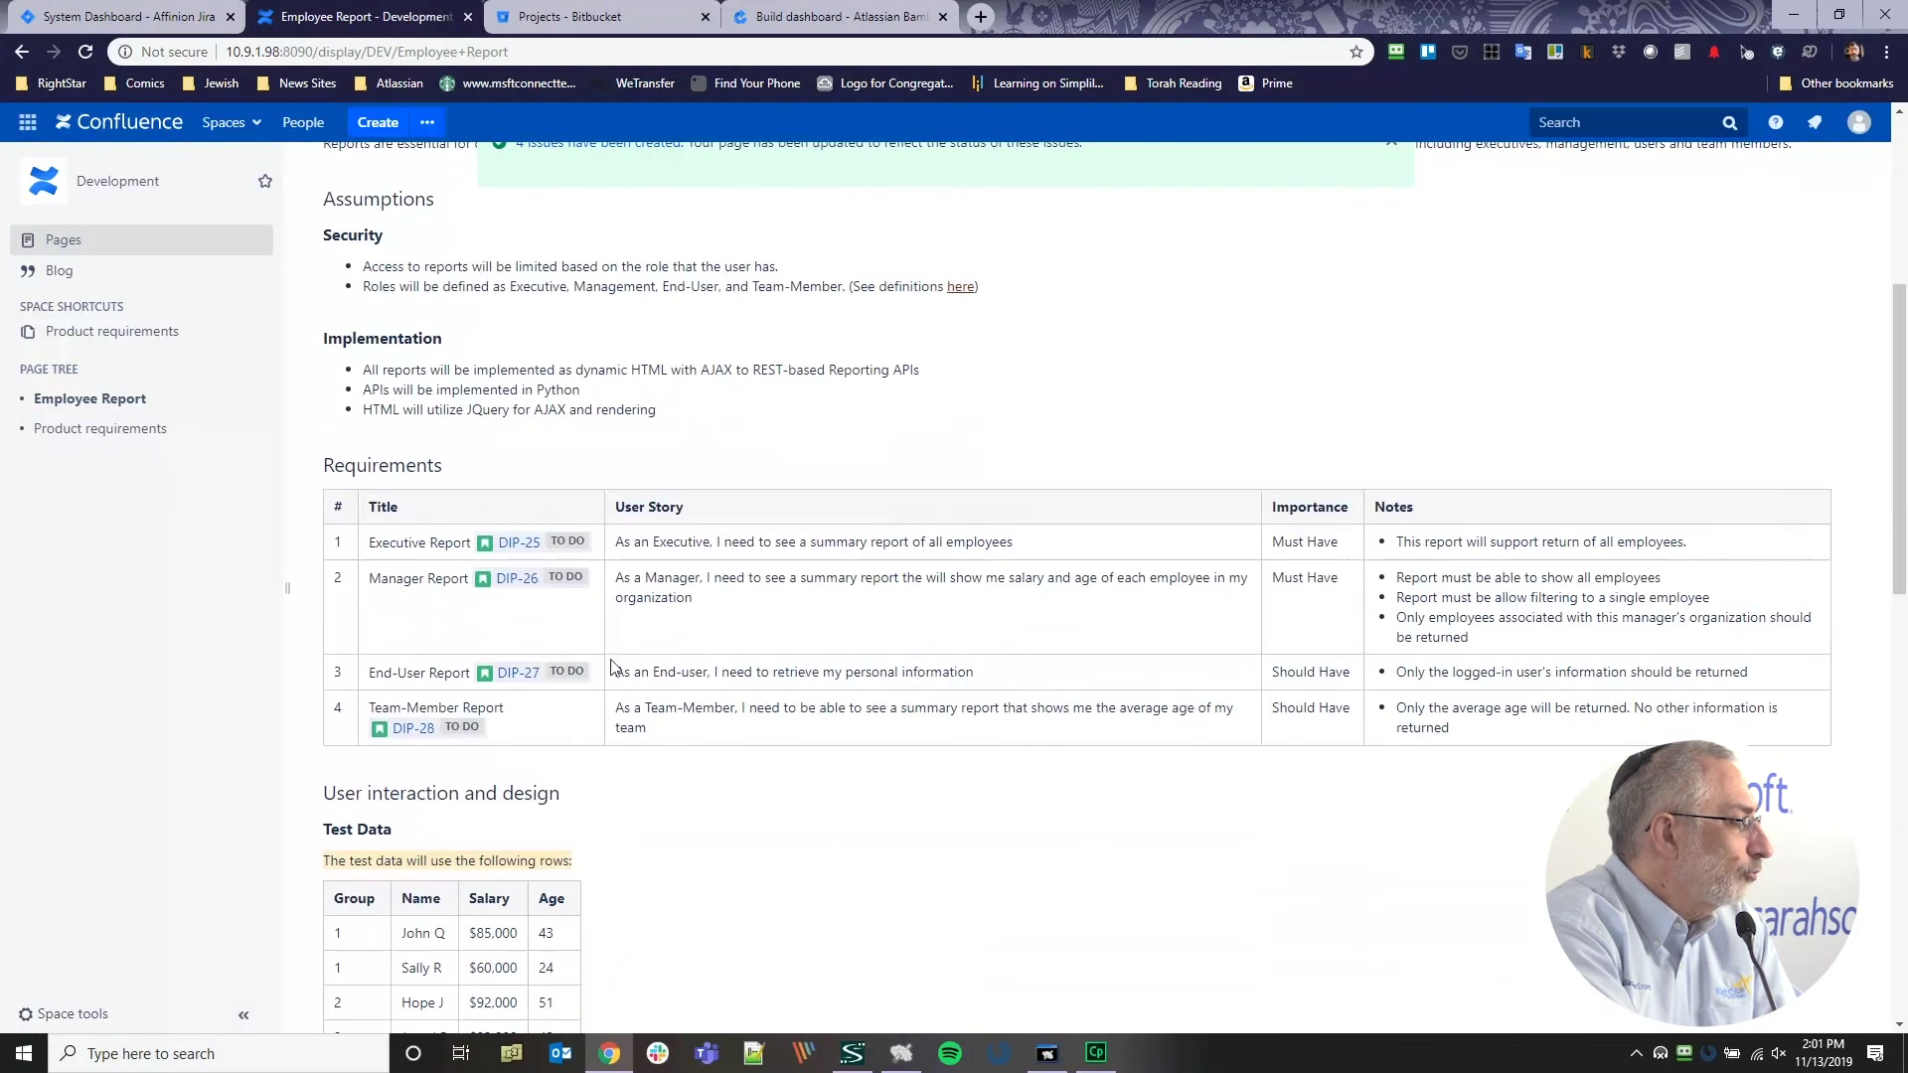